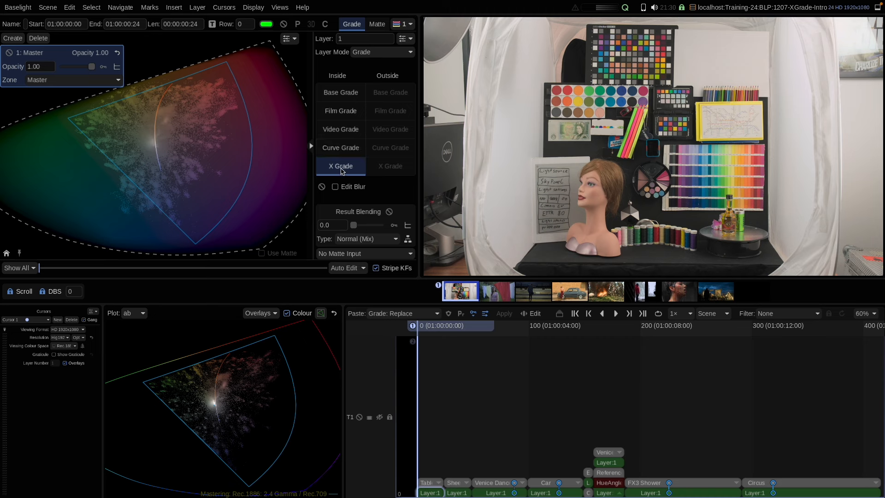
- Compare the Base Grade with the X Grade, then try warping the reds with several crossing strokes on the colour plot
{"action": "left_click", "coordinate": [336, 96]}
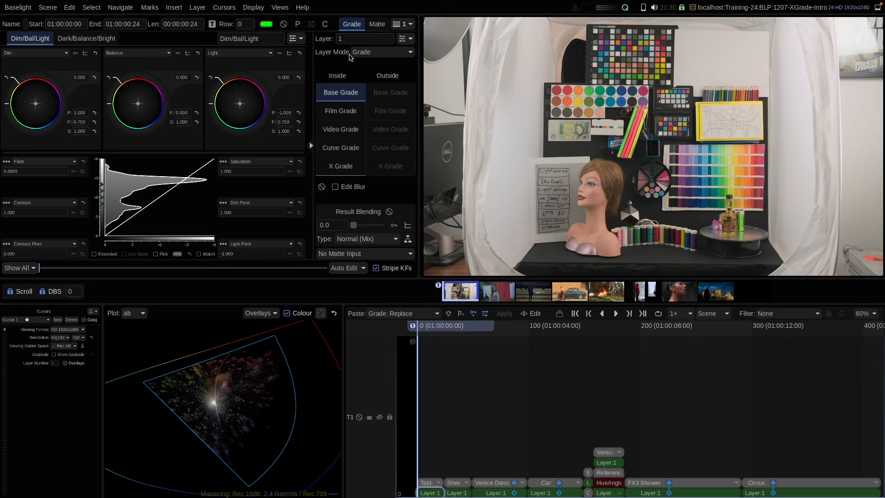
{"action": "left_click", "coordinate": [337, 169]}
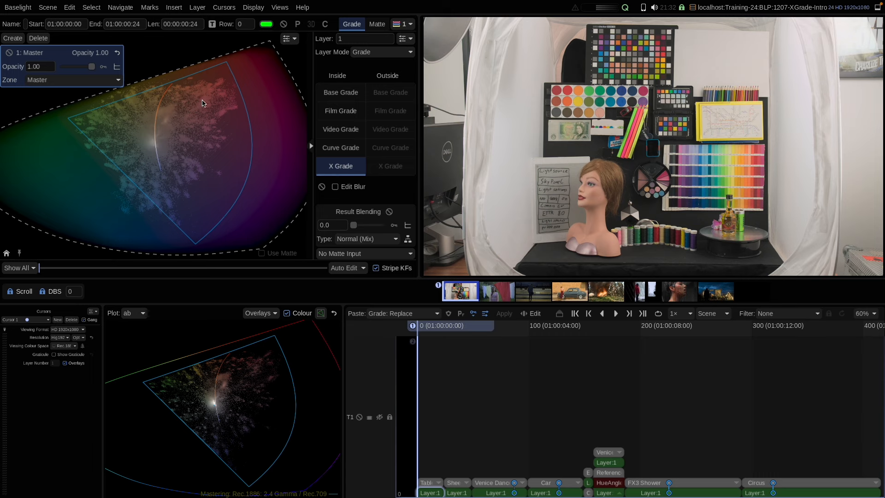
{"action": "left_click_drag", "start_coordinate": [202, 103], "coordinate": [198, 155]}
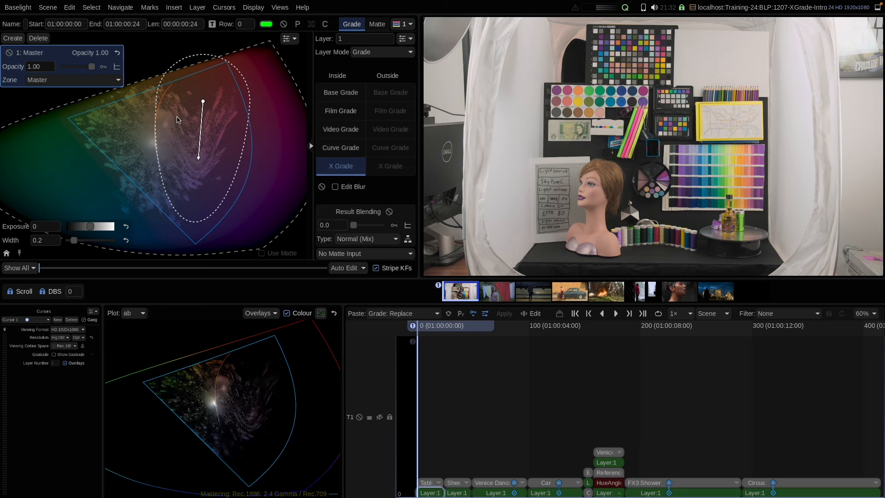
{"action": "mouse_move", "coordinate": [183, 122]}
{"action": "left_mouse_down"}
{"action": "mouse_move", "coordinate": [220, 125]}
{"action": "mouse_move", "coordinate": [208, 153]}
{"action": "left_mouse_up"}
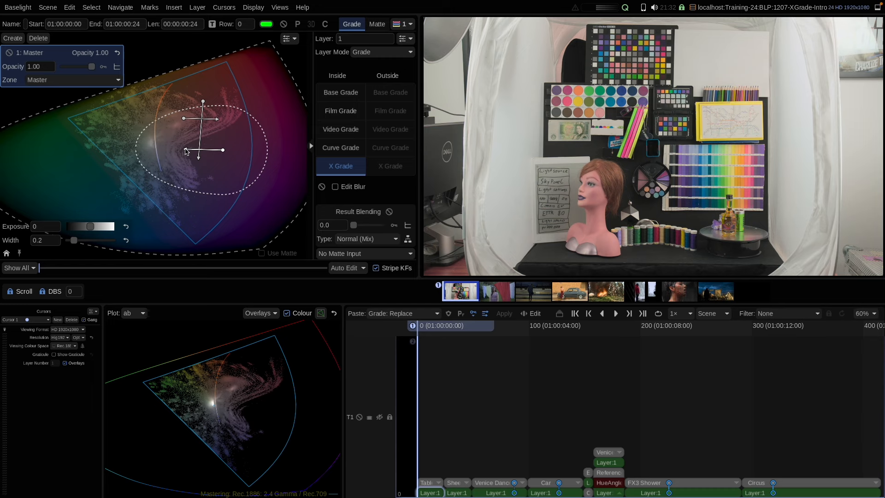
{"action": "left_click_drag", "start_coordinate": [186, 151], "coordinate": [203, 163]}
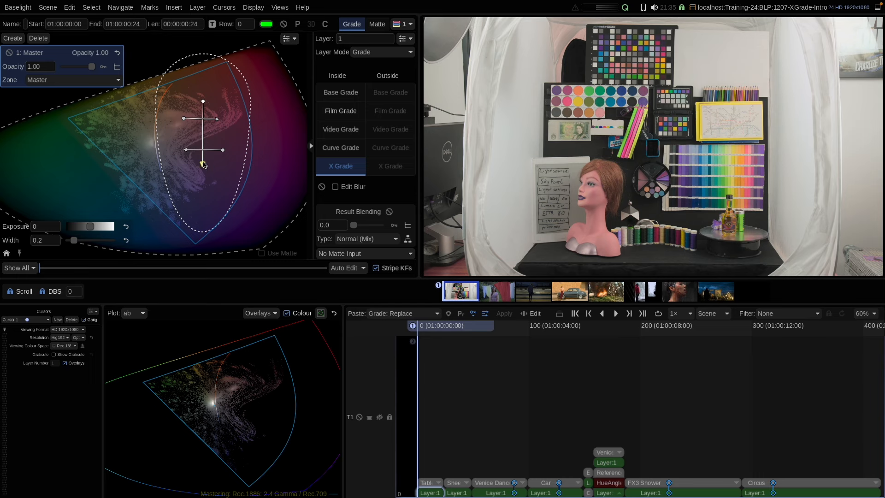
{"action": "mouse_move", "coordinate": [203, 164]}
{"action": "left_mouse_down"}
{"action": "mouse_move", "coordinate": [204, 148]}
{"action": "mouse_move", "coordinate": [202, 171]}
{"action": "left_mouse_up"}
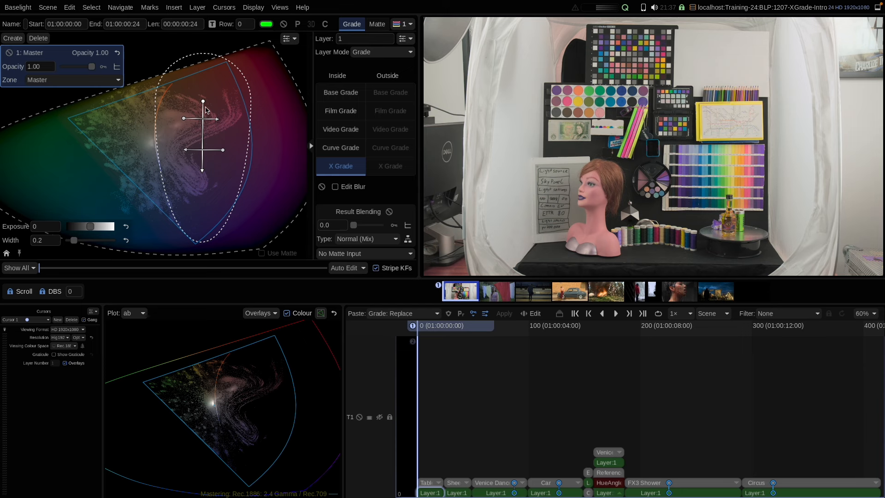
{"action": "mouse_move", "coordinate": [203, 101]}
{"action": "left_mouse_down"}
{"action": "mouse_move", "coordinate": [184, 116]}
{"action": "mouse_move", "coordinate": [184, 150]}
{"action": "left_mouse_up"}
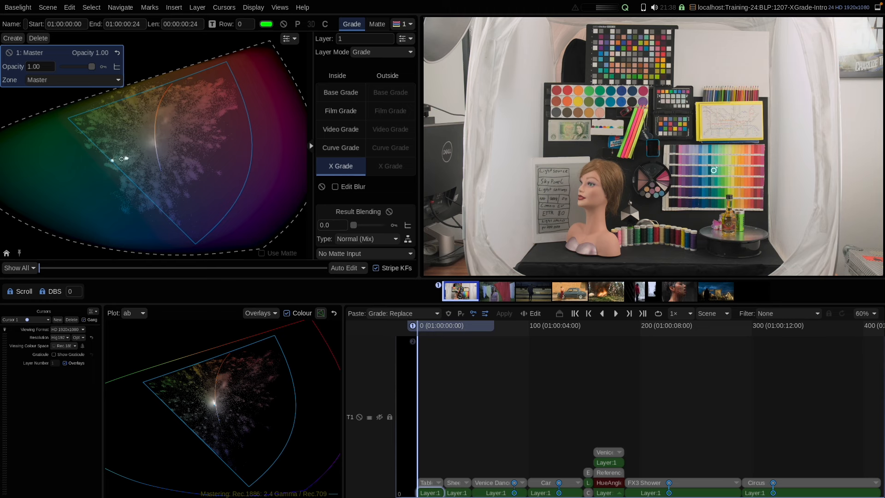
- Add X Grade strokes that warm the skin tones, shift the purples toward blue and shift the greens toward cyan
{"action": "left_click", "coordinate": [169, 118]}
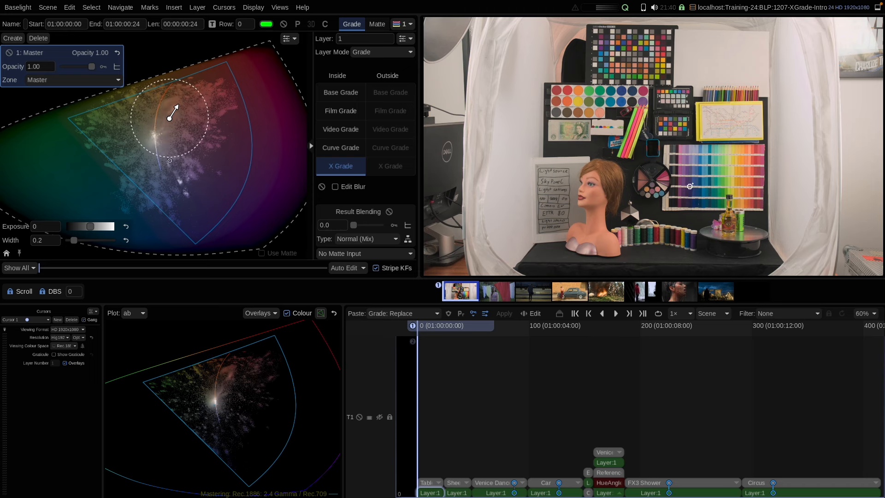
{"action": "left_click_drag", "start_coordinate": [687, 182], "coordinate": [653, 195]}
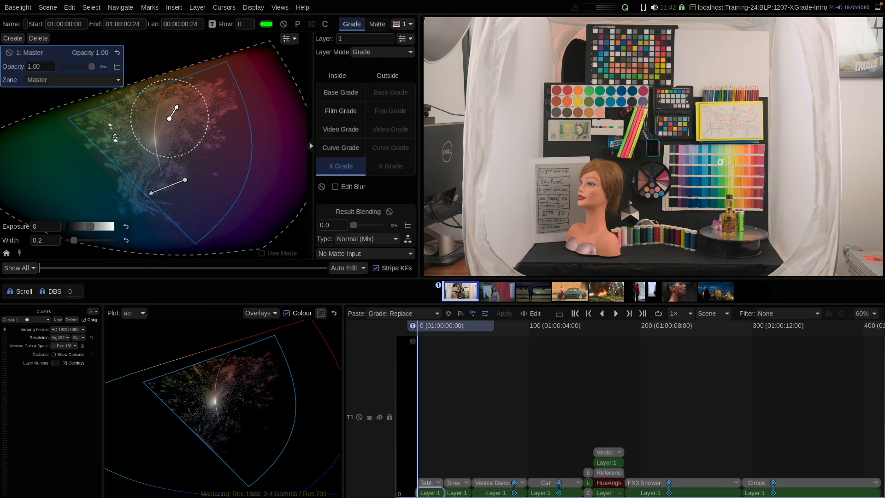
{"action": "left_click", "coordinate": [589, 90]}
{"action": "left_click_drag", "start_coordinate": [590, 90], "coordinate": [623, 134]}
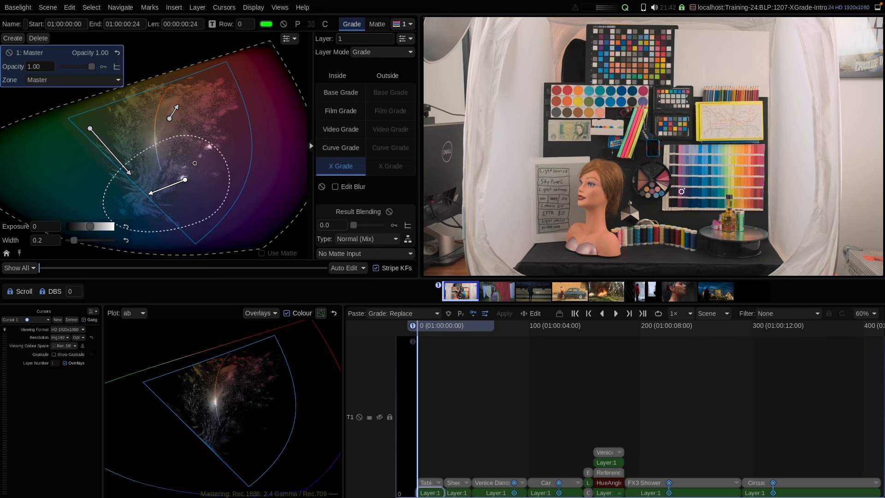
- Add a stroke on the paint palette's yellow in the image and adjust its exposure
{"action": "left_click", "coordinate": [598, 108]}
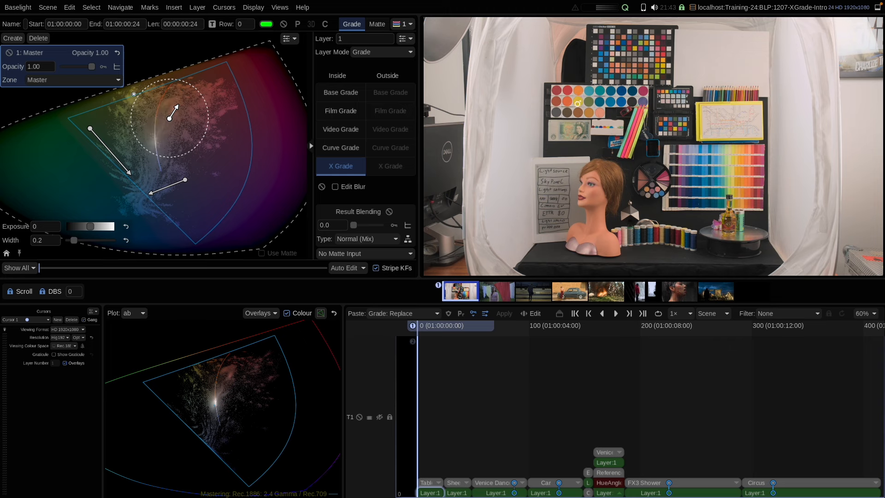
{"action": "left_click", "coordinate": [577, 104]}
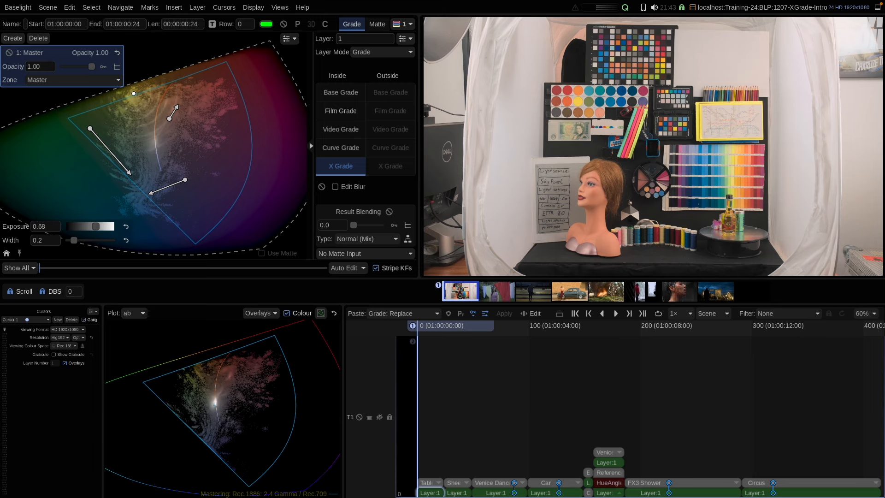
{"action": "left_click_drag", "start_coordinate": [577, 103], "coordinate": [577, 75]}
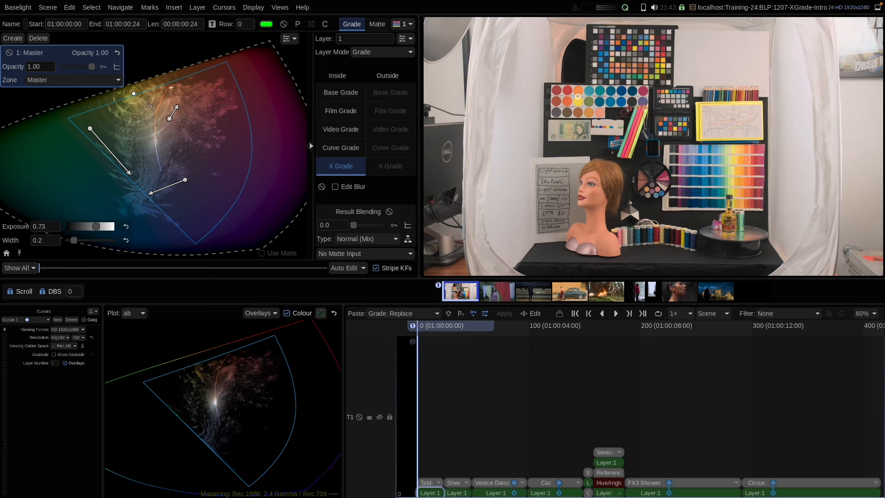
{"action": "left_click", "coordinate": [588, 90]}
{"action": "left_click_drag", "start_coordinate": [590, 89], "coordinate": [575, 90]}
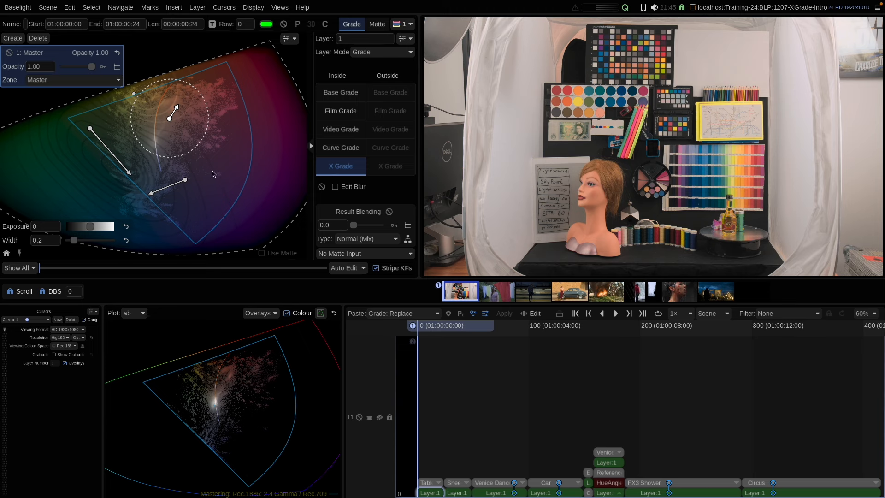
- Redirect the purple stroke toward magenta and lower the skin-tone stroke's exposure to -0.66
{"action": "left_click", "coordinate": [151, 193]}
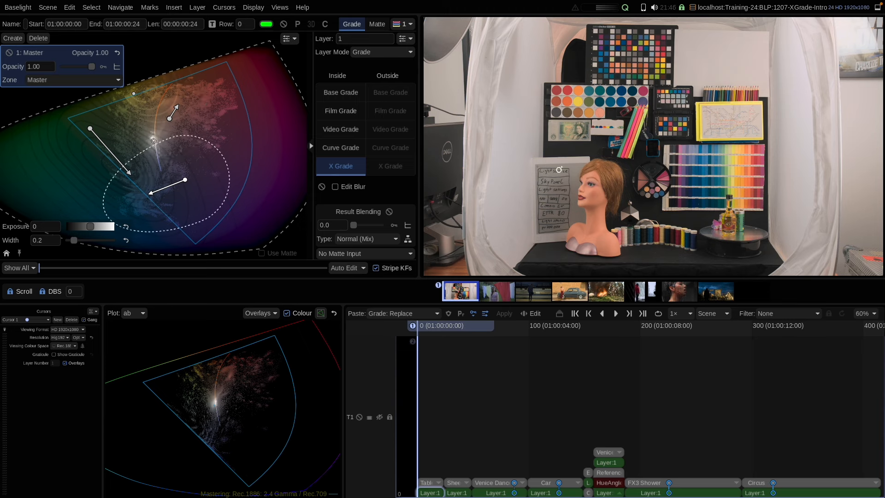
{"action": "left_click_drag", "start_coordinate": [156, 197], "coordinate": [199, 175]}
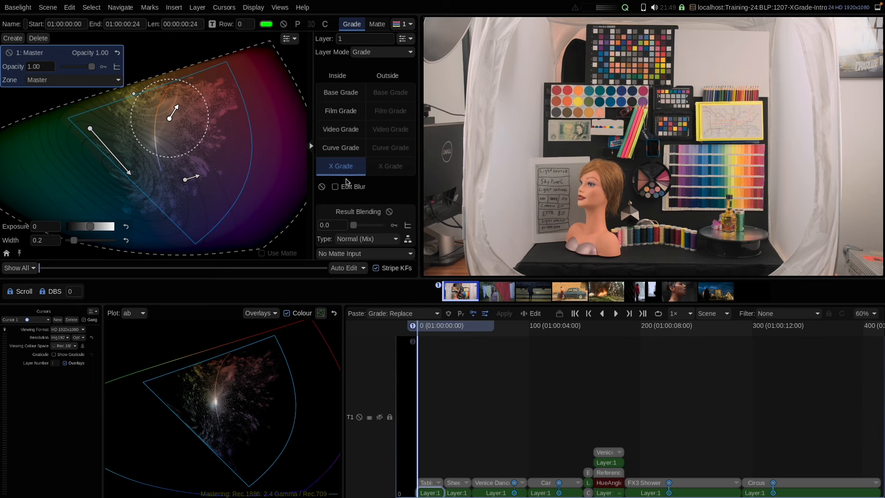
{"action": "scroll", "coordinate": [176, 107], "scroll_direction": "down", "scroll_amount": 5}
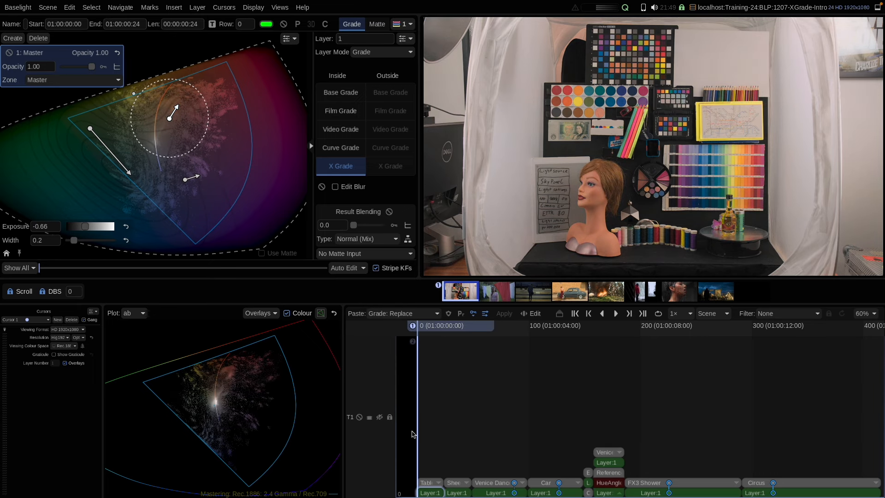
- Insert a Base Grade layer before the X Grade layer, enable Extended and set its Balance exposure to 6
{"action": "left_click", "coordinate": [429, 485]}
{"action": "left_click", "coordinate": [434, 491]}
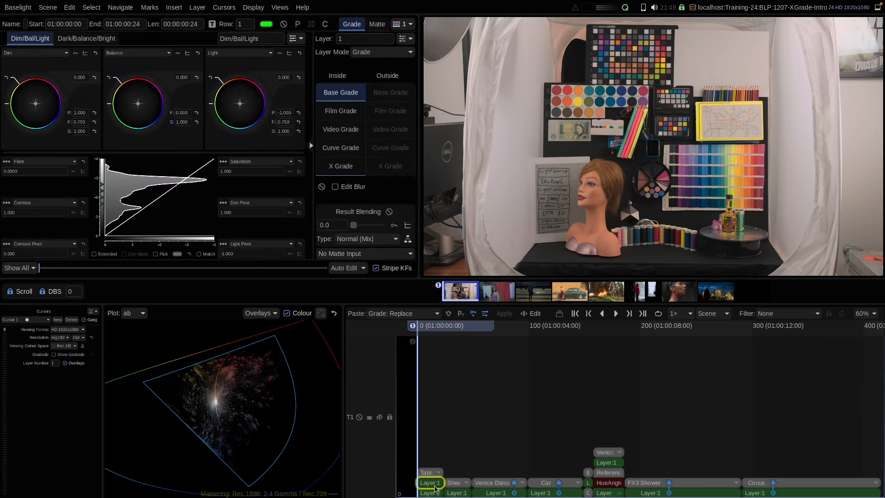
{"action": "left_click", "coordinate": [94, 254]}
{"action": "left_click", "coordinate": [183, 77]}
{"action": "type", "text": "6"}
{"action": "key", "text": "Return"}
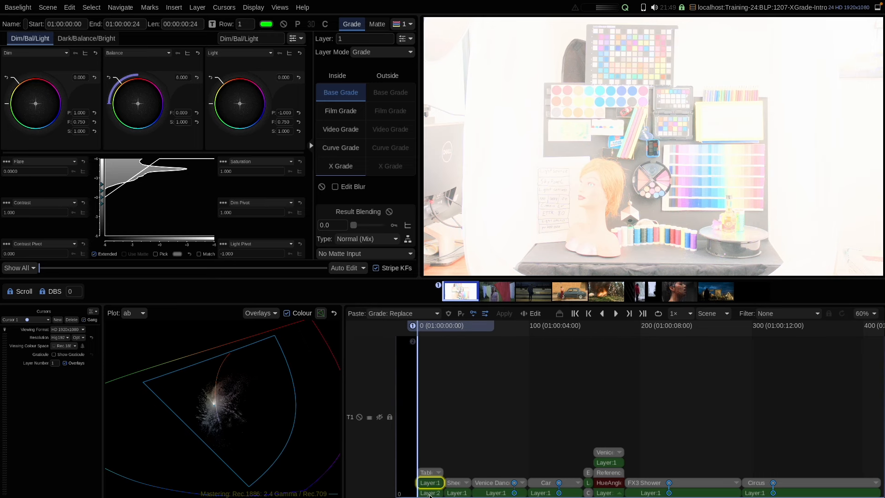
- Add a Base Grade layer after the X Grade layer, enable Extended and set its Balance exposure to -6
{"action": "left_click", "coordinate": [429, 492]}
{"action": "key", "text": "ctrl+l"}
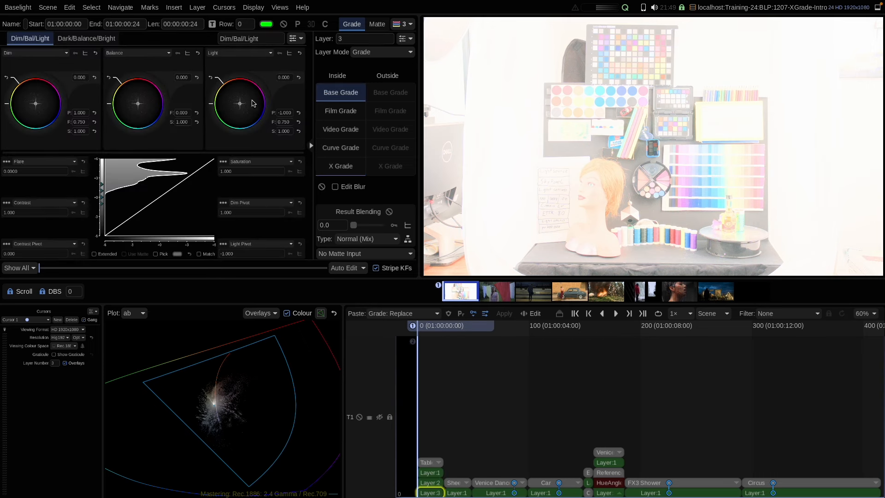
{"action": "left_click", "coordinate": [94, 254]}
{"action": "left_click", "coordinate": [184, 77]}
{"action": "type", "text": "-6"}
{"action": "key", "text": "Return"}
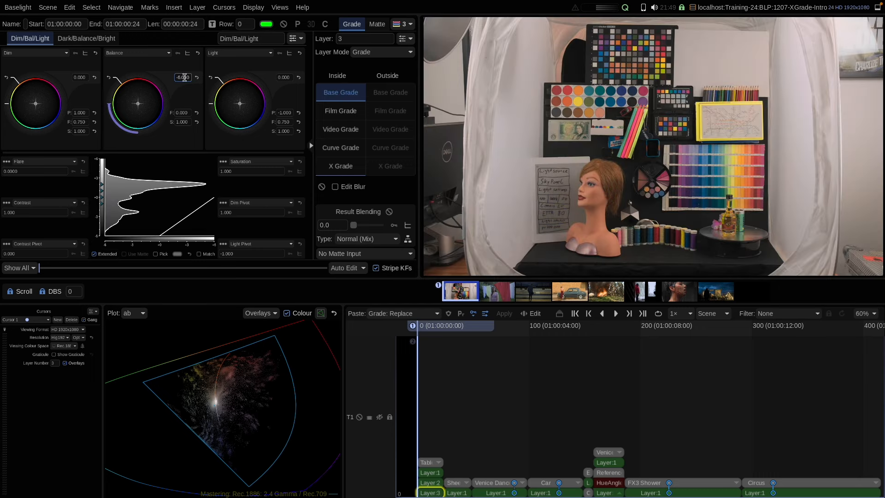
- Select both Base Grade exposure layers and toggle their bypass repeatedly to compare the image, leaving them enabled
{"action": "left_click", "coordinate": [430, 473]}
{"action": "left_click", "coordinate": [284, 24]}
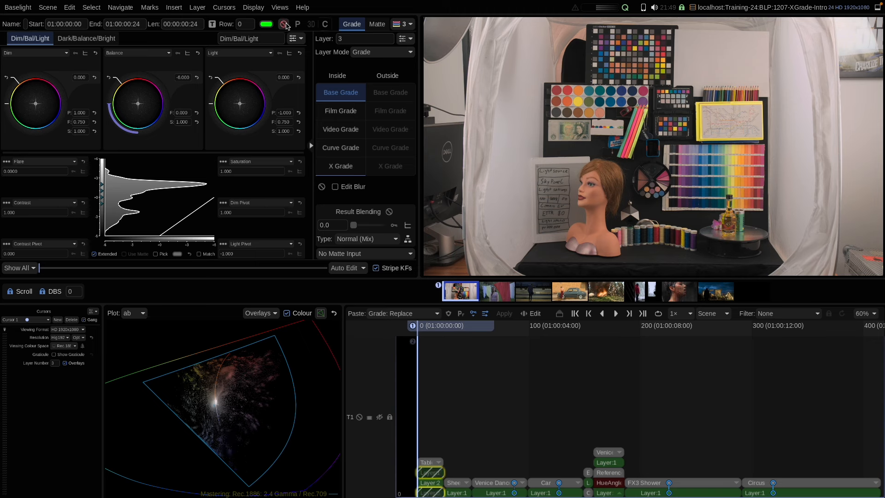
{"action": "left_click", "coordinate": [285, 24]}
{"action": "left_click", "coordinate": [285, 24]}
{"action": "left_click", "coordinate": [284, 24]}
{"action": "left_click", "coordinate": [284, 25]}
{"action": "left_click", "coordinate": [284, 24]}
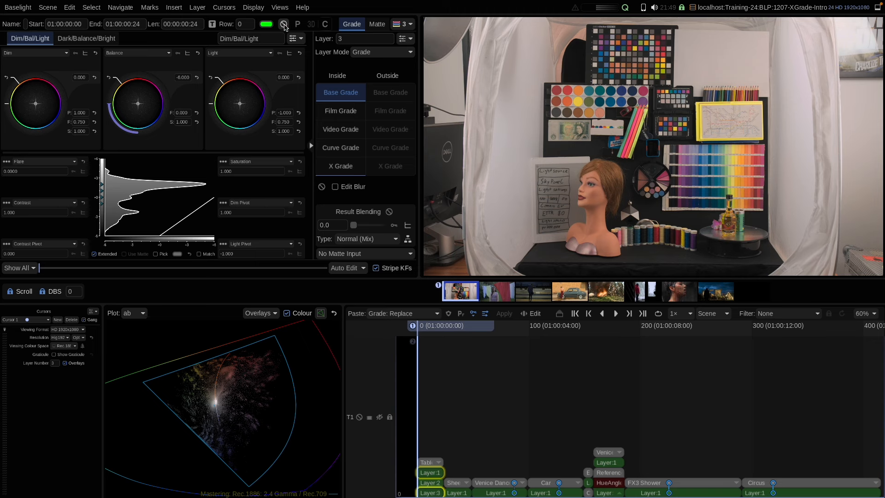
- Return to the X Grade layer between the two Base Grade layers and extend the skin-tone stroke slightly
{"action": "left_click", "coordinate": [429, 483]}
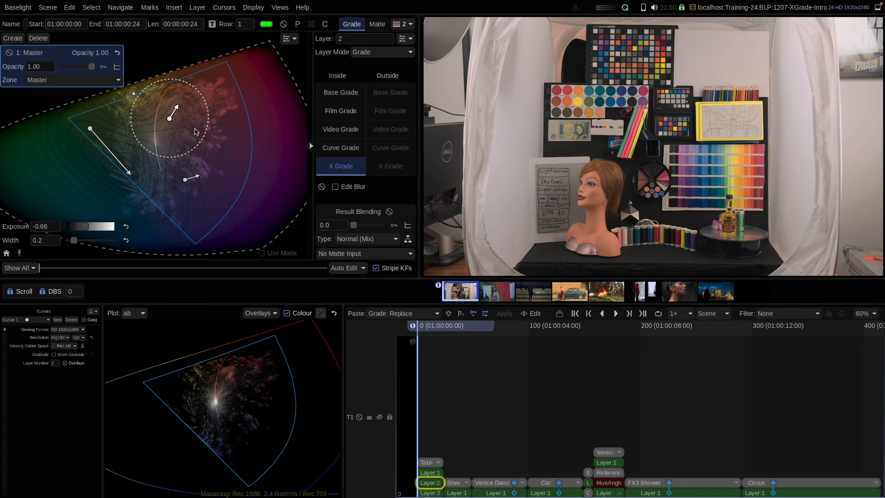
{"action": "mouse_move", "coordinate": [179, 111]}
{"action": "left_mouse_down"}
{"action": "mouse_move", "coordinate": [189, 99]}
{"action": "mouse_move", "coordinate": [172, 133]}
{"action": "mouse_move", "coordinate": [157, 101]}
{"action": "mouse_move", "coordinate": [179, 110]}
{"action": "mouse_move", "coordinate": [168, 108]}
{"action": "mouse_move", "coordinate": [174, 117]}
{"action": "mouse_move", "coordinate": [184, 106]}
{"action": "left_mouse_up"}
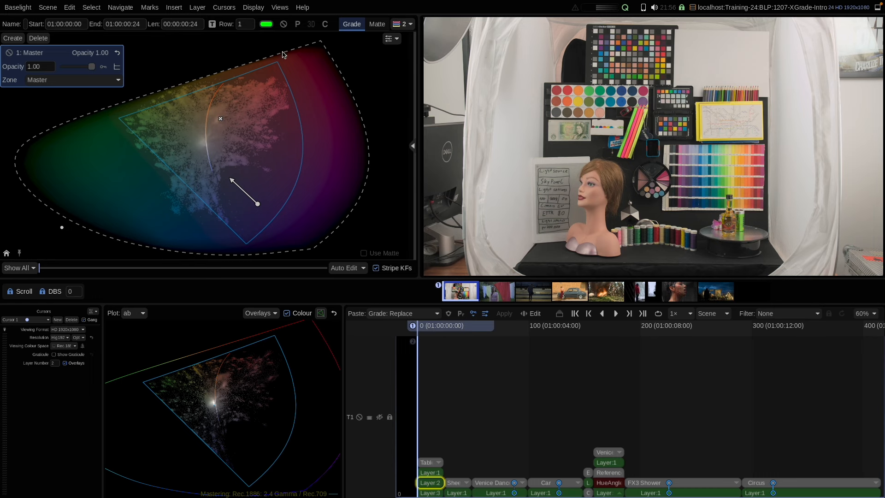
- Go to the hanging-laundry shot, warm the skin tone and push the red sheet to a richer orange-red with exposure -0.84
{"action": "key", "text": "Down"}
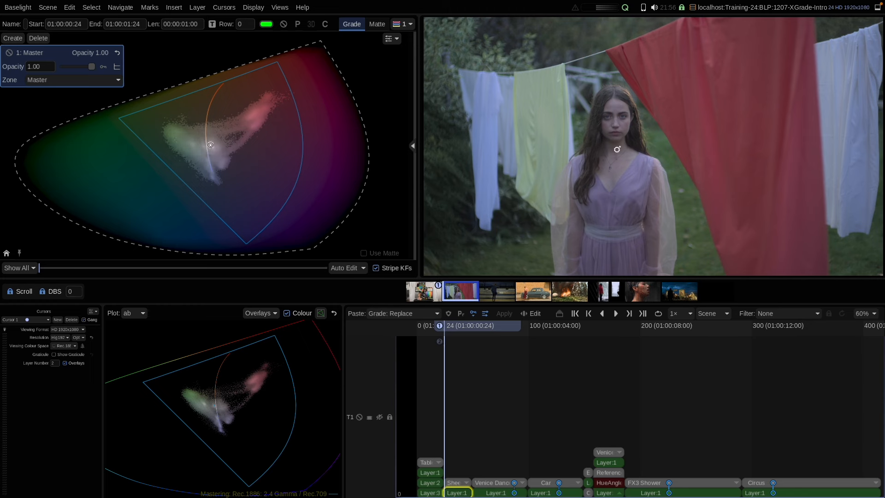
{"action": "left_click_drag", "start_coordinate": [617, 168], "coordinate": [622, 155]}
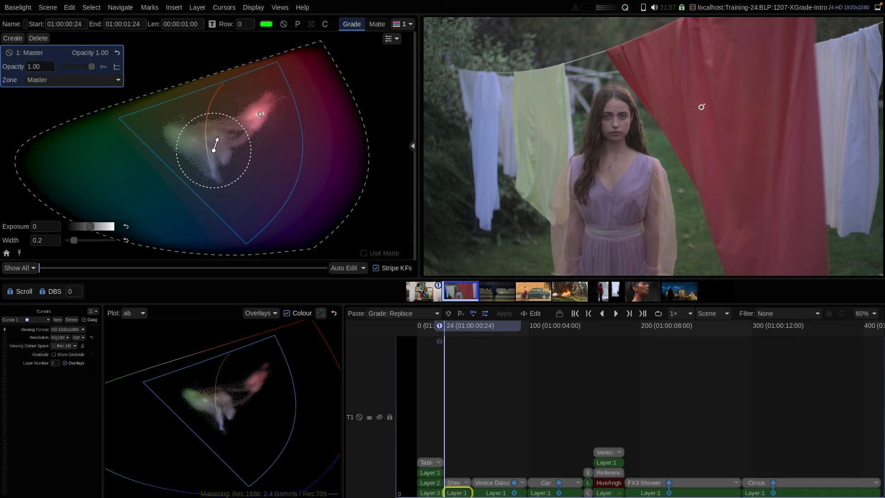
{"action": "left_click_drag", "start_coordinate": [698, 113], "coordinate": [716, 101]}
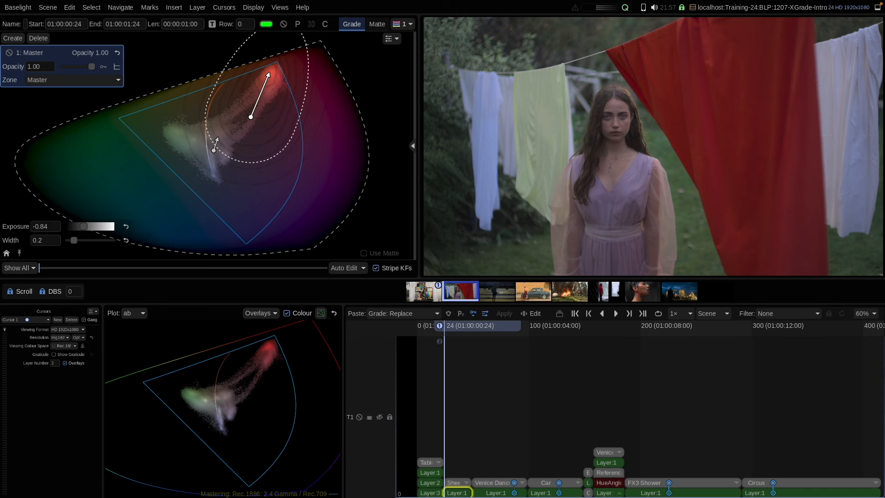
- Add strokes that deepen the dress's purple and pull the greens toward yellow, with the green stroke's exposure at -0.58
{"action": "left_click", "coordinate": [626, 188]}
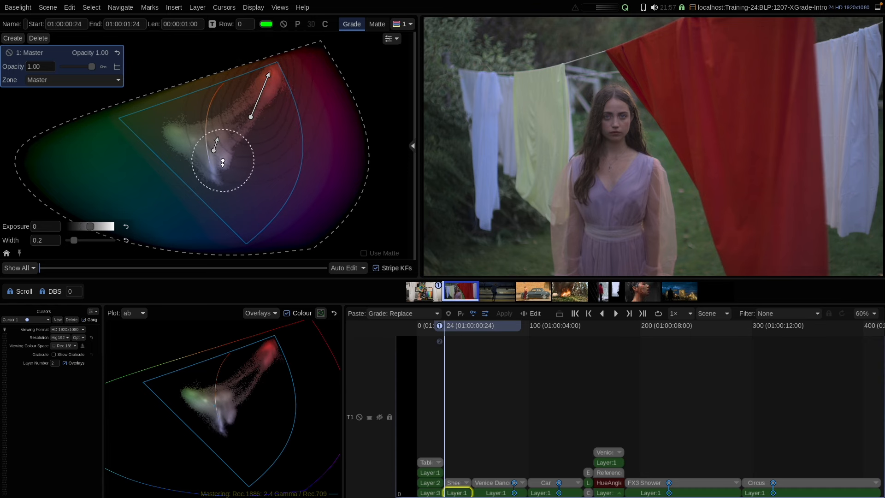
{"action": "left_click_drag", "start_coordinate": [222, 162], "coordinate": [230, 175]}
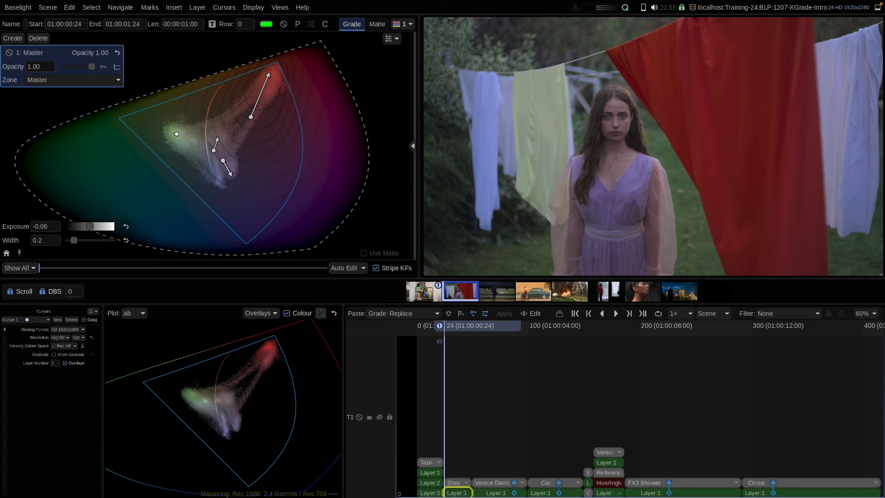
{"action": "left_click_drag", "start_coordinate": [676, 184], "coordinate": [672, 175]}
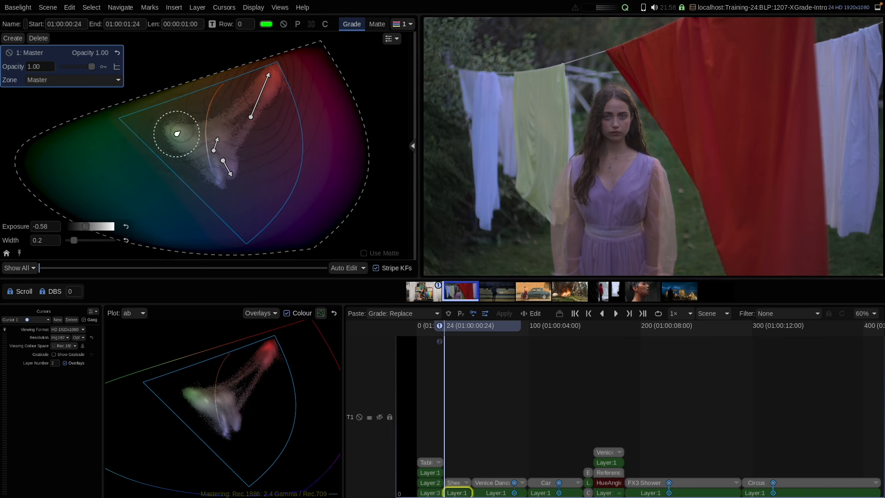
{"action": "left_click_drag", "start_coordinate": [177, 133], "coordinate": [188, 127]}
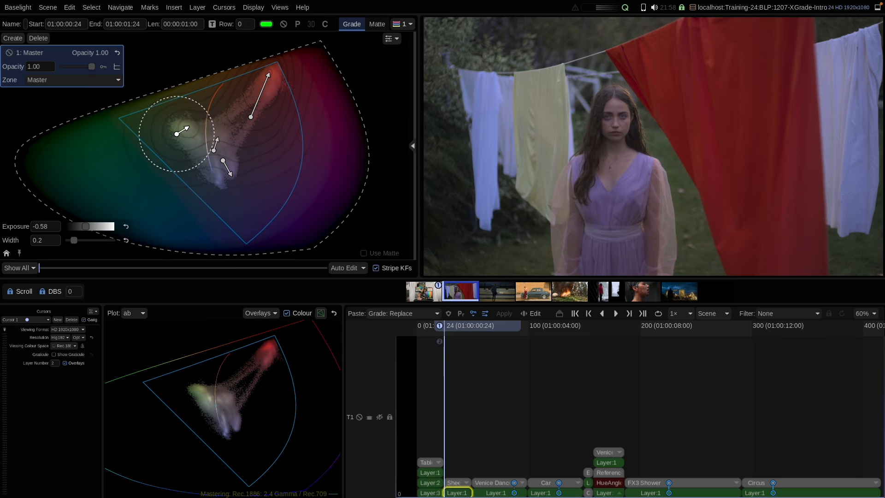
- Inspect the red, green and skin-tone strokes' areas of influence by selecting them in turn
{"action": "left_click", "coordinate": [725, 234]}
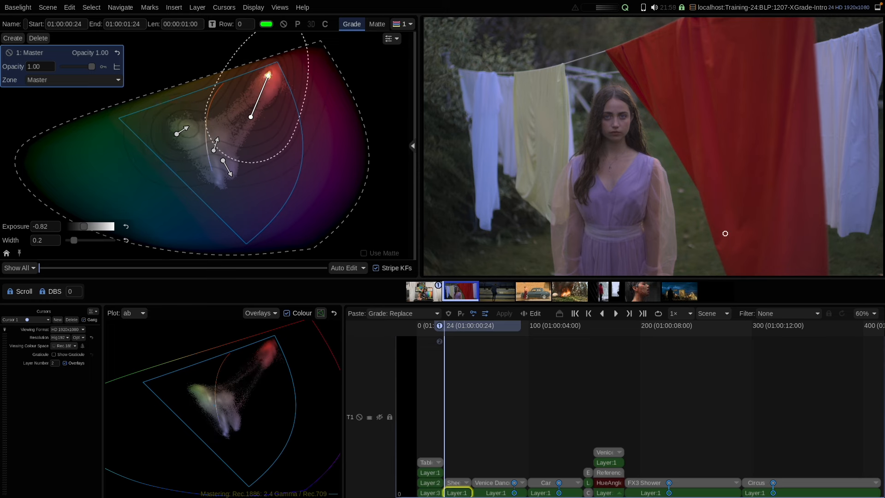
{"action": "left_click", "coordinate": [176, 134]}
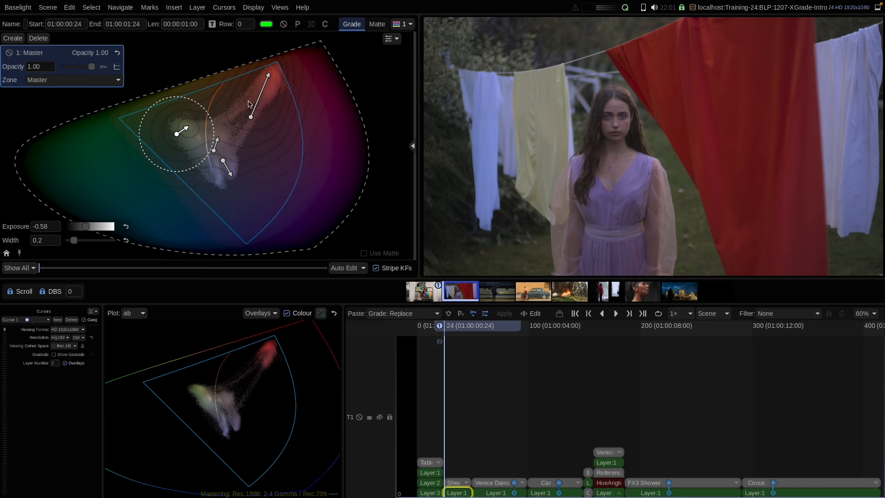
{"action": "left_click", "coordinate": [214, 150]}
{"action": "left_click", "coordinate": [526, 253]}
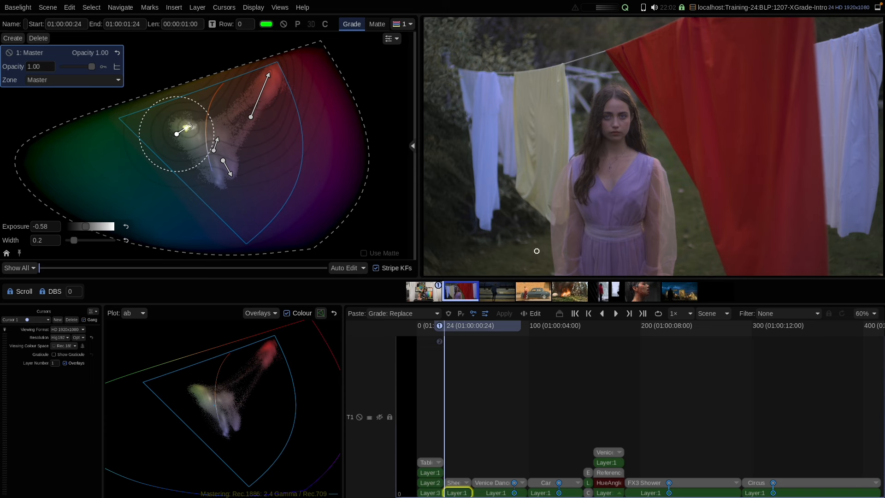
- Extend the green stroke further toward yellow on the laundry shot with exposure -1.38, and compare the shot with and without the grade
{"action": "left_click_drag", "start_coordinate": [531, 273], "coordinate": [534, 283]}
{"action": "left_click_drag", "start_coordinate": [530, 253], "coordinate": [527, 244]}
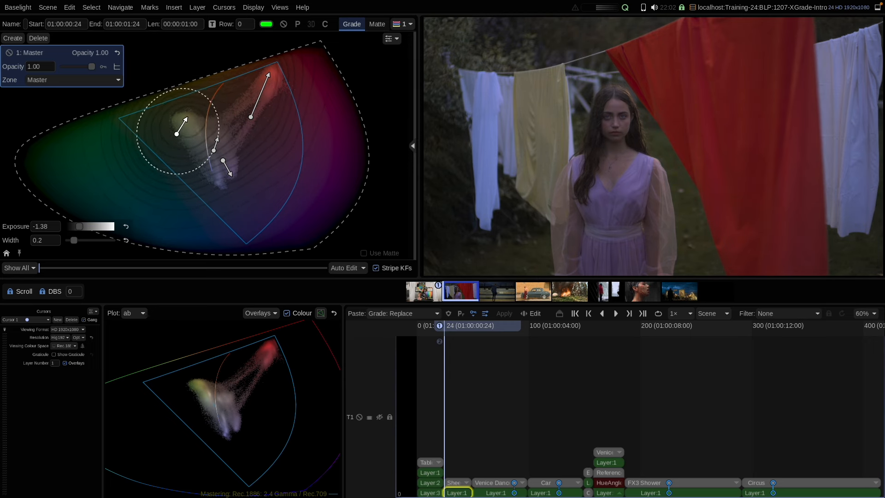
{"action": "left_click_drag", "start_coordinate": [620, 157], "coordinate": [620, 147]}
{"action": "left_click", "coordinate": [677, 189]}
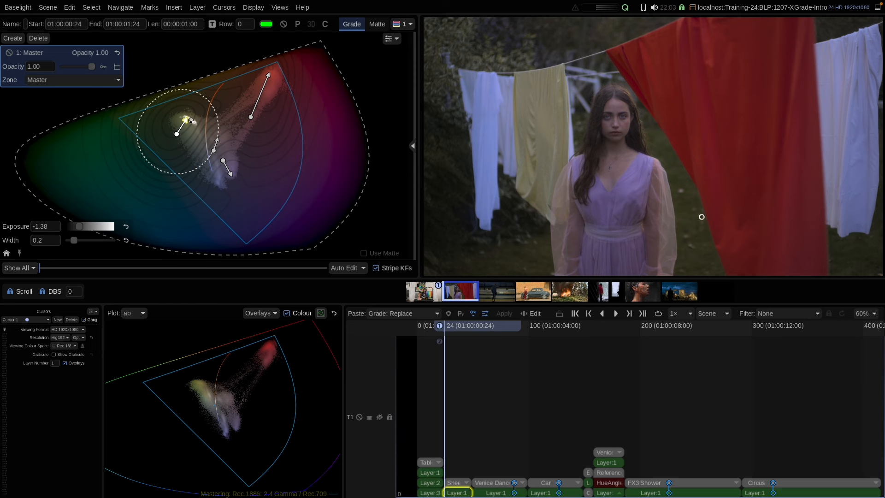
{"action": "key", "text": "ctrl+g"}
{"action": "key", "text": "ctrl+g"}
- Go to the dancer shot, pull its greenish neutrals toward blue and push the orange tones toward red with exposure -0.98
{"action": "key", "text": "Page_Down"}
{"action": "mouse_move", "coordinate": [602, 162]}
{"action": "left_mouse_down"}
{"action": "mouse_move", "coordinate": [600, 155]}
{"action": "mouse_move", "coordinate": [611, 164]}
{"action": "left_mouse_up"}
{"action": "left_click_drag", "start_coordinate": [200, 138], "coordinate": [208, 148]}
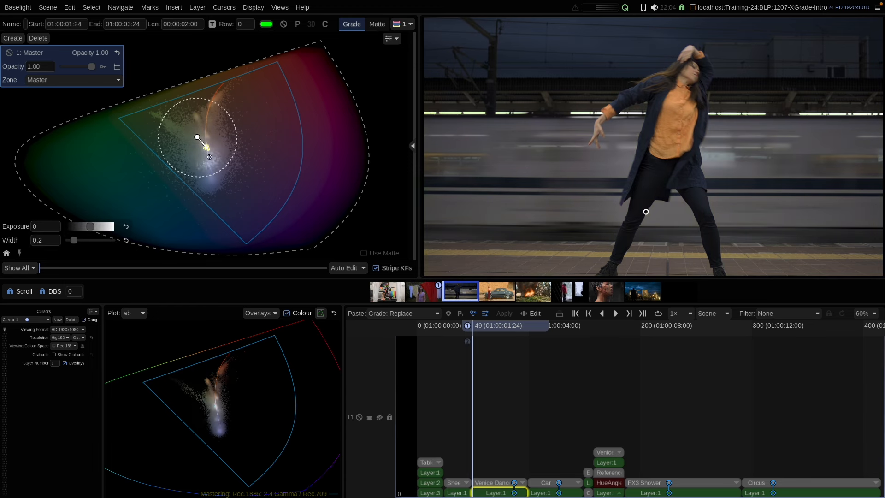
{"action": "left_click_drag", "start_coordinate": [210, 123], "coordinate": [229, 98]}
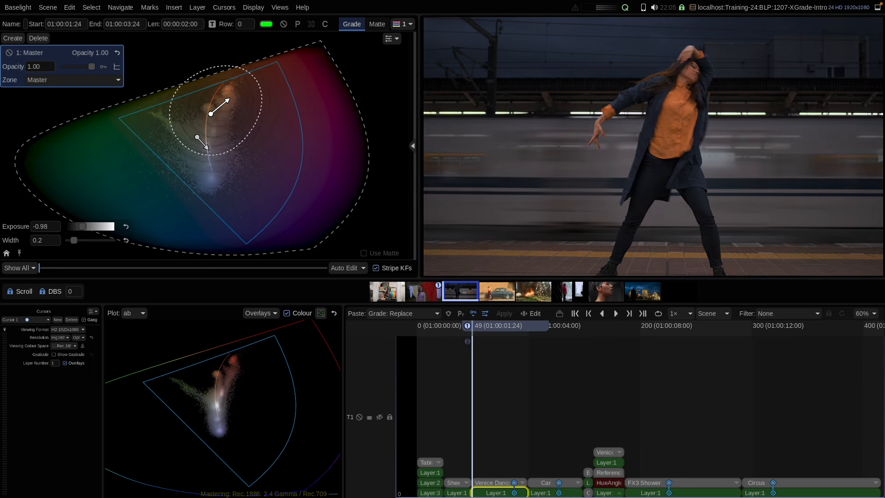
- Add a long stroke that pushes the coat and sky blues to a richer, brighter blue with exposure 0.73
{"action": "left_click", "coordinate": [197, 137]}
{"action": "left_click", "coordinate": [210, 178]}
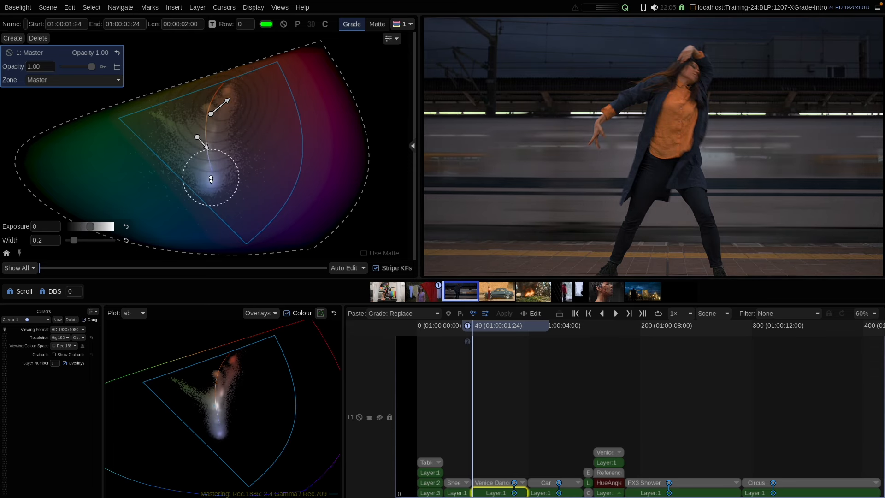
{"action": "left_click_drag", "start_coordinate": [210, 177], "coordinate": [218, 218]}
{"action": "left_click", "coordinate": [207, 145]}
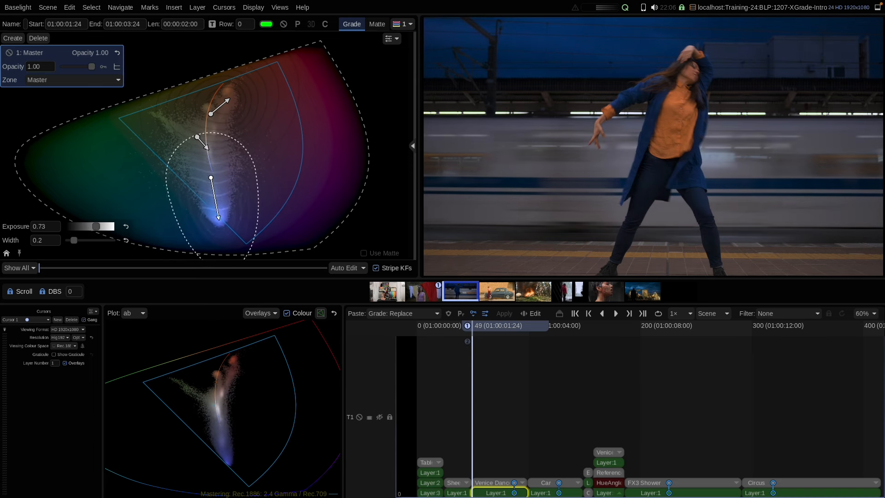
- Extend the dancer's orange stroke further toward red and set its exposure to -0.65
{"action": "left_click", "coordinate": [223, 107]}
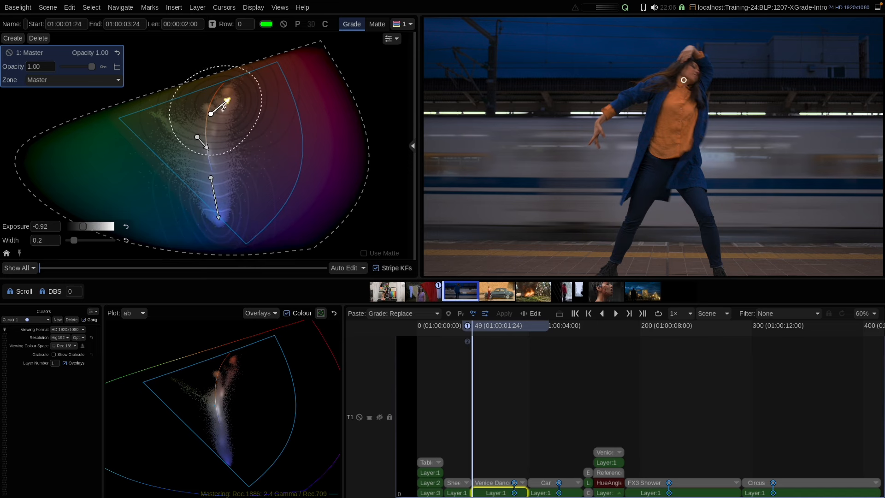
{"action": "left_click_drag", "start_coordinate": [223, 107], "coordinate": [235, 91]}
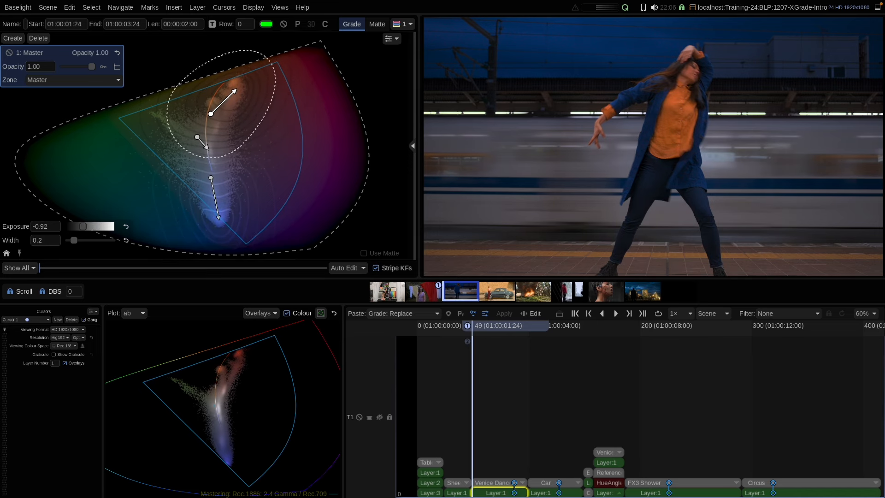
{"action": "left_click", "coordinate": [208, 147]}
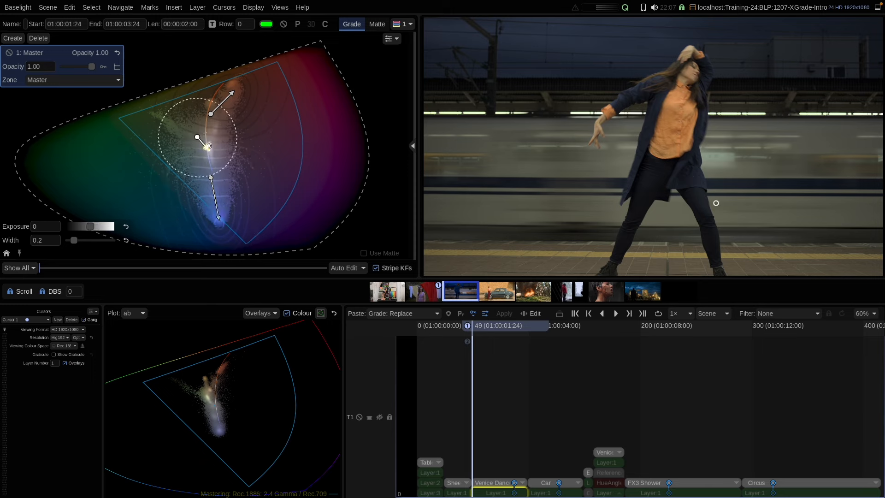
{"action": "left_click", "coordinate": [232, 86]}
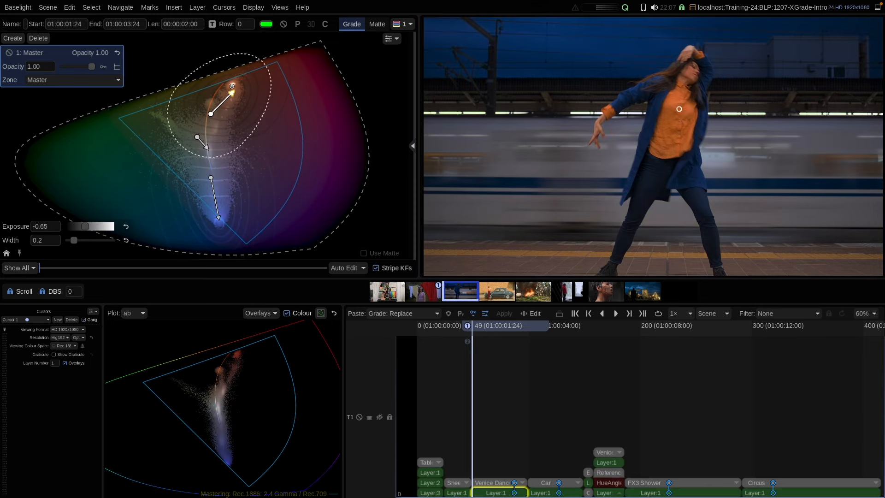
- Check the dancer up close and shorten the blue stroke slightly, with its exposure at 0.72
{"action": "scroll", "coordinate": [679, 109], "scroll_direction": "up", "scroll_amount": 3}
{"action": "left_click", "coordinate": [681, 131]}
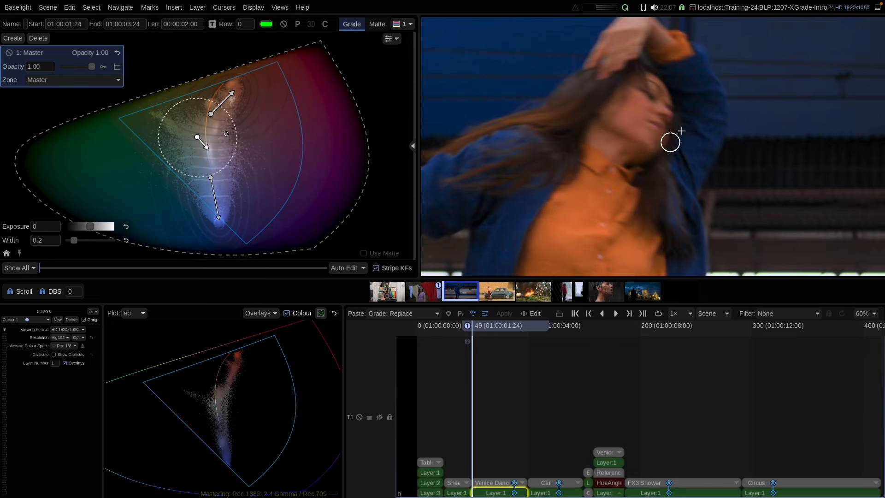
{"action": "left_click_drag", "start_coordinate": [681, 131], "coordinate": [668, 220]}
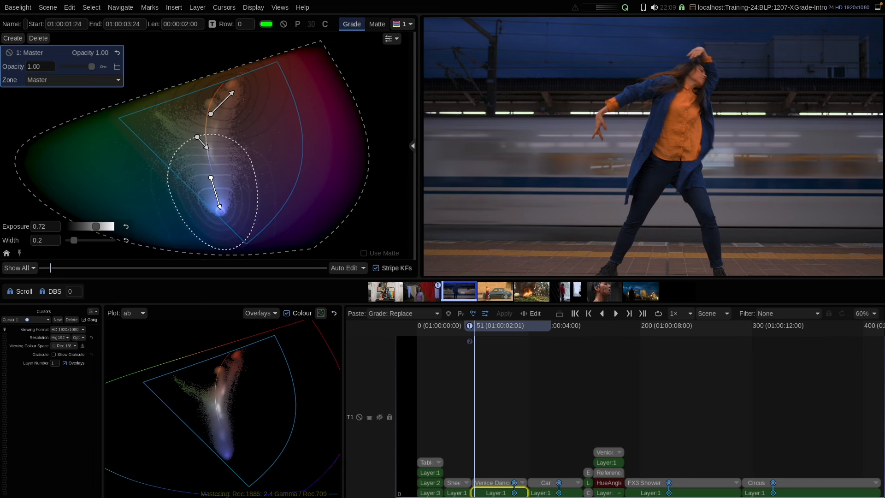
{"action": "left_click", "coordinate": [209, 146]}
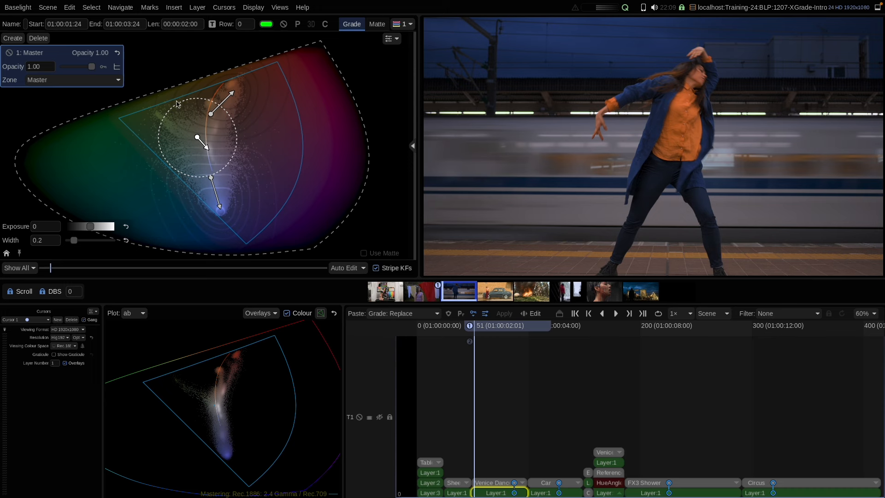
{"action": "left_click", "coordinate": [211, 177]}
- Look over the Base Grade controls in the dancer shot's layer and return to the X Grade strokes
{"action": "left_click", "coordinate": [413, 146]}
{"action": "left_click", "coordinate": [341, 92]}
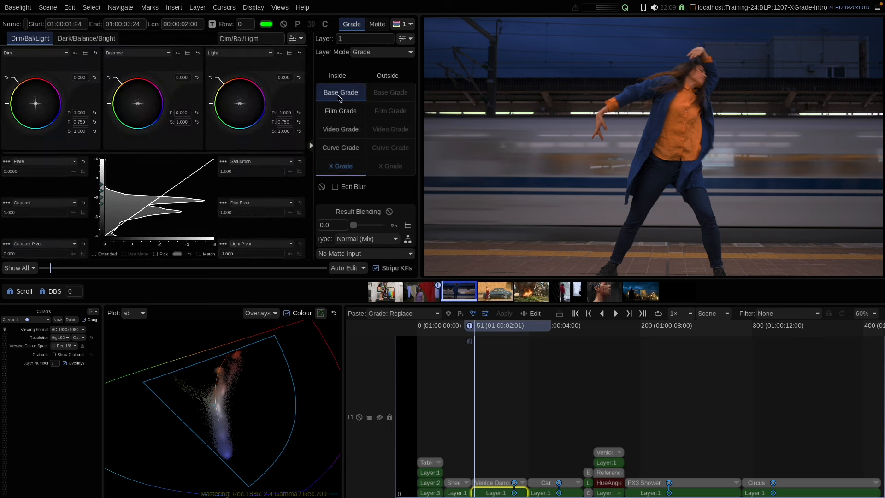
{"action": "left_click_drag", "start_coordinate": [9, 171], "coordinate": [22, 147]}
{"action": "left_click", "coordinate": [343, 165]}
{"action": "left_click", "coordinate": [312, 147]}
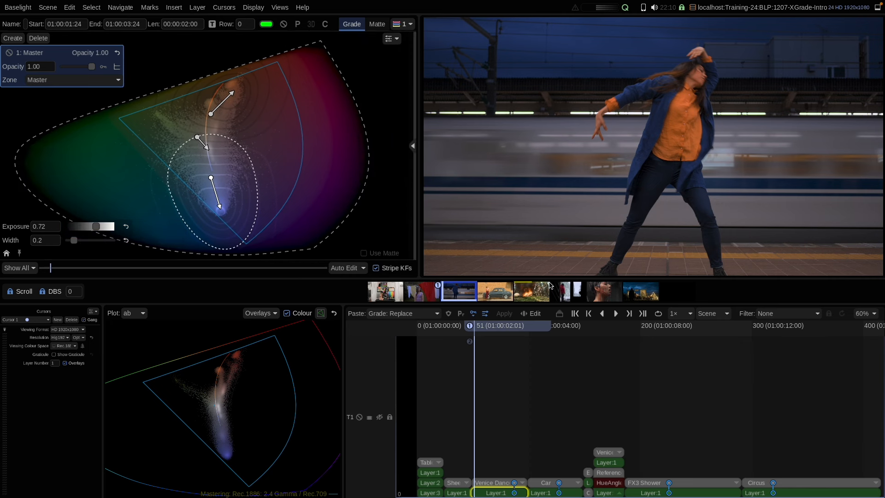
{"action": "left_click", "coordinate": [197, 137]}
- Go to the car shot and darken the blue-grey car body with an X Grade point at width 0.054 and exposure -2.03
{"action": "key", "text": "Down"}
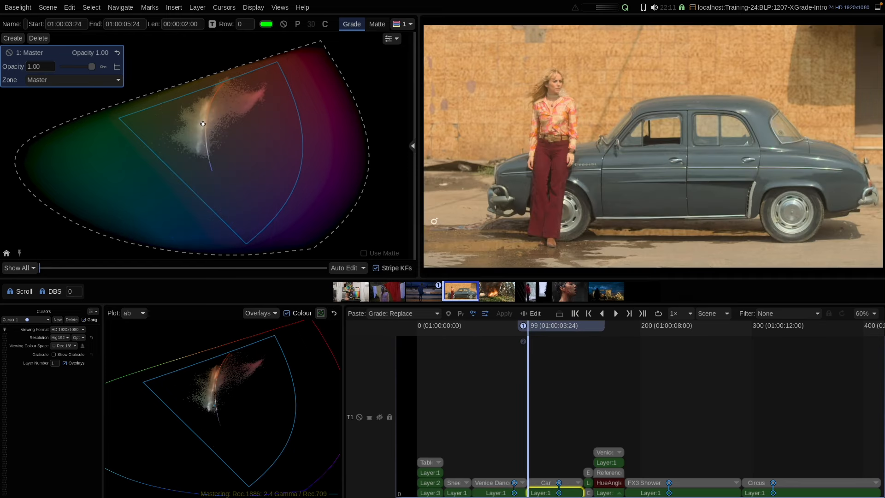
{"action": "left_click", "coordinate": [661, 158]}
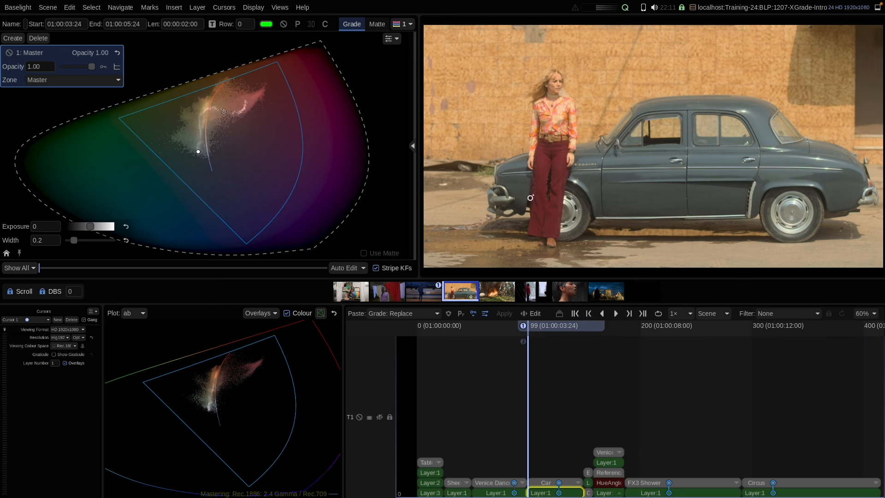
{"action": "left_click_drag", "start_coordinate": [75, 240], "coordinate": [73, 240]}
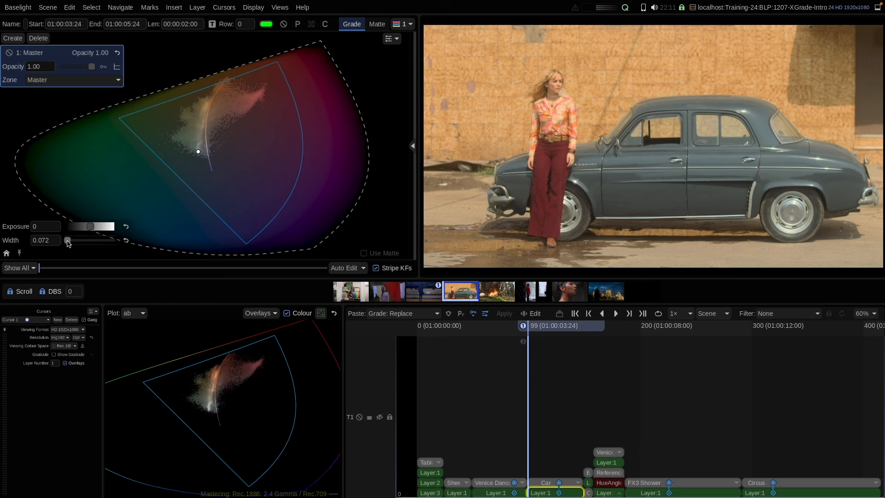
{"action": "mouse_move", "coordinate": [68, 243]}
{"action": "left_mouse_down"}
{"action": "mouse_move", "coordinate": [86, 229]}
{"action": "mouse_move", "coordinate": [71, 225]}
{"action": "mouse_move", "coordinate": [84, 221]}
{"action": "mouse_move", "coordinate": [68, 230]}
{"action": "left_mouse_up"}
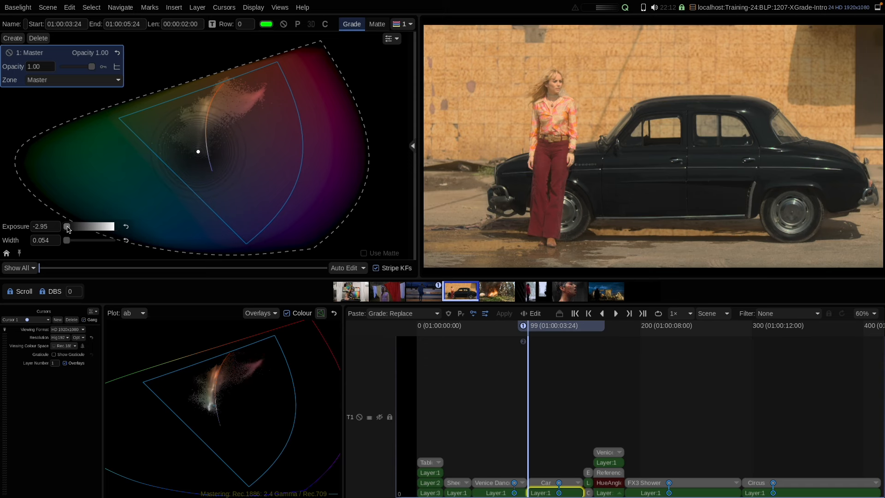
{"action": "mouse_move", "coordinate": [69, 229]}
{"action": "left_mouse_down"}
{"action": "mouse_move", "coordinate": [91, 229]}
{"action": "mouse_move", "coordinate": [79, 229]}
{"action": "left_mouse_up"}
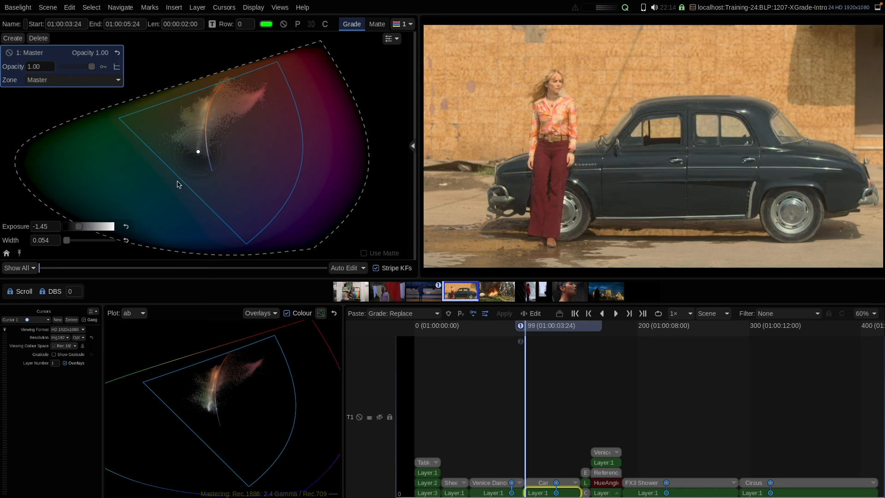
{"action": "left_click_drag", "start_coordinate": [81, 229], "coordinate": [77, 230]}
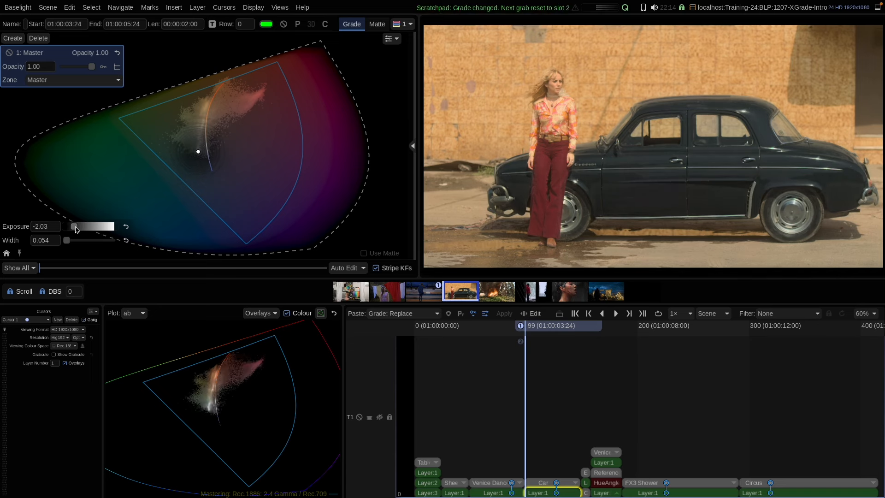
- Push the red trousers to a richer red with exposure -0.46 and darken the warm background tones with exposure -0.77
{"action": "left_click", "coordinate": [254, 98]}
{"action": "mouse_move", "coordinate": [255, 98]}
{"action": "left_mouse_down"}
{"action": "mouse_move", "coordinate": [248, 86]}
{"action": "mouse_move", "coordinate": [268, 87]}
{"action": "left_mouse_up"}
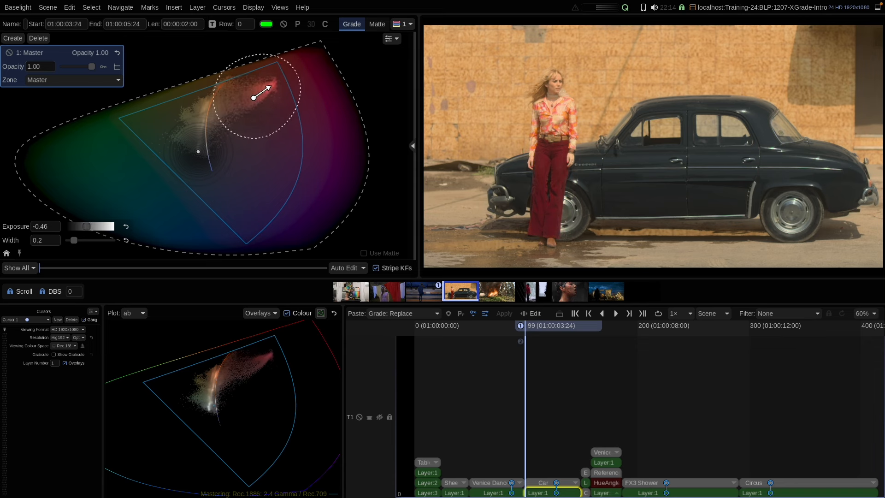
{"action": "left_click", "coordinate": [561, 110]}
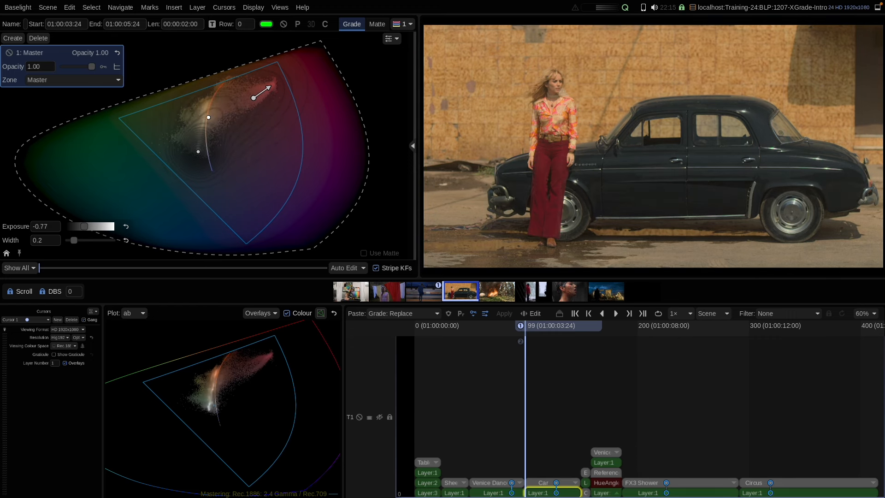
- Compare the car shot with and without the grade, examining the shirt, trousers and car body up close on different frames
{"action": "key", "text": "b"}
{"action": "key", "text": "b"}
{"action": "key", "text": "b"}
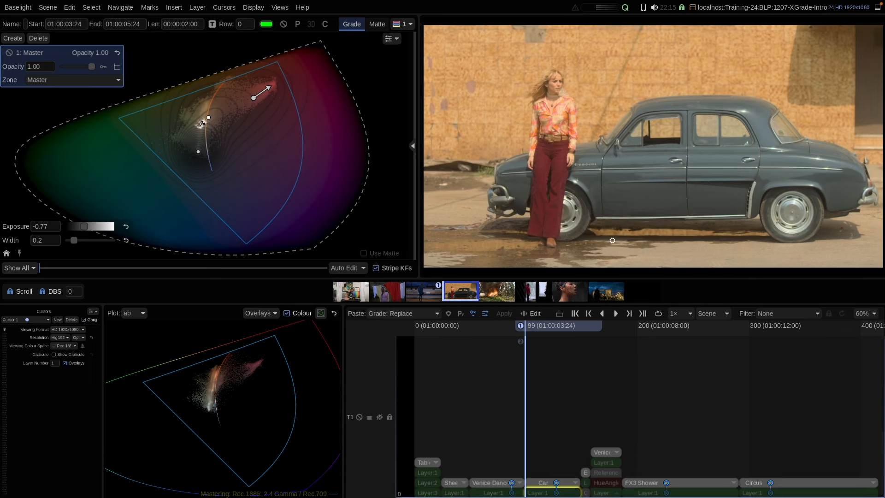
{"action": "key", "text": "b"}
{"action": "scroll", "coordinate": [584, 187], "scroll_direction": "up", "scroll_amount": 5}
{"action": "left_click_drag", "start_coordinate": [656, 209], "coordinate": [660, 223]}
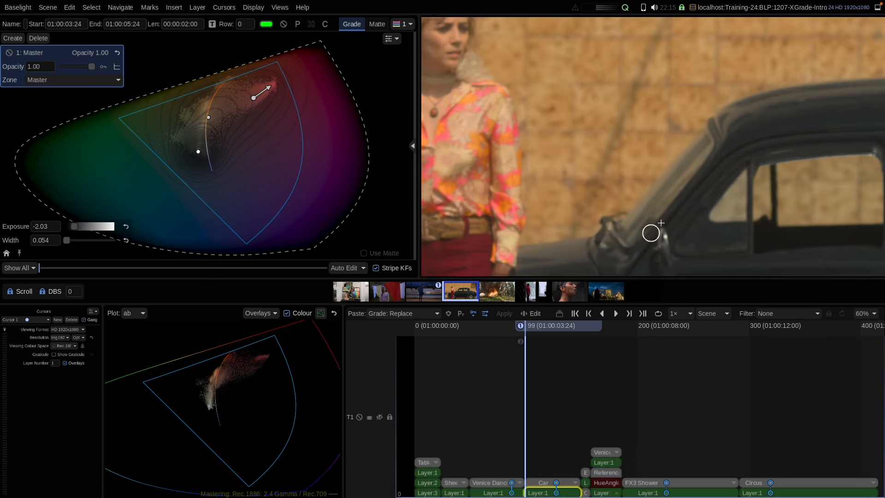
{"action": "key", "text": "Right"}
{"action": "key", "text": "Right"}
{"action": "key", "text": "Right"}
{"action": "key", "text": "Right"}
{"action": "key", "text": "Right"}
{"action": "left_click_drag", "start_coordinate": [627, 187], "coordinate": [656, 30]}
{"action": "key", "text": "Right"}
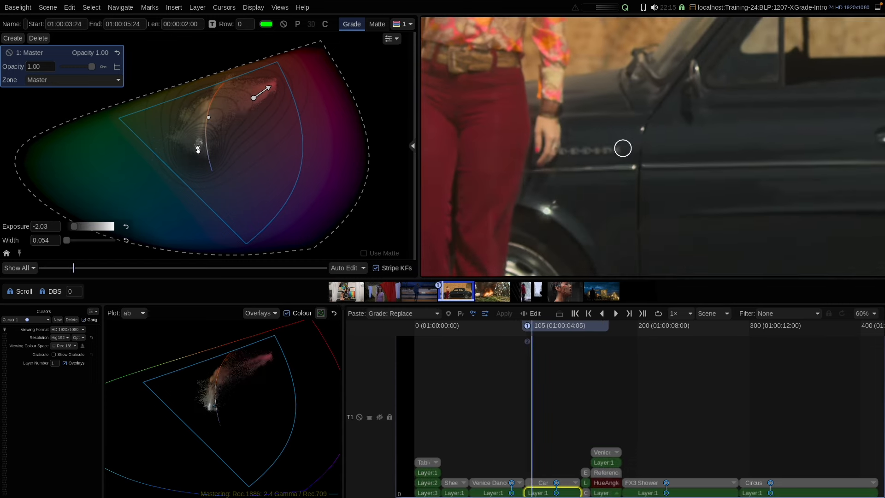
{"action": "key", "text": "b"}
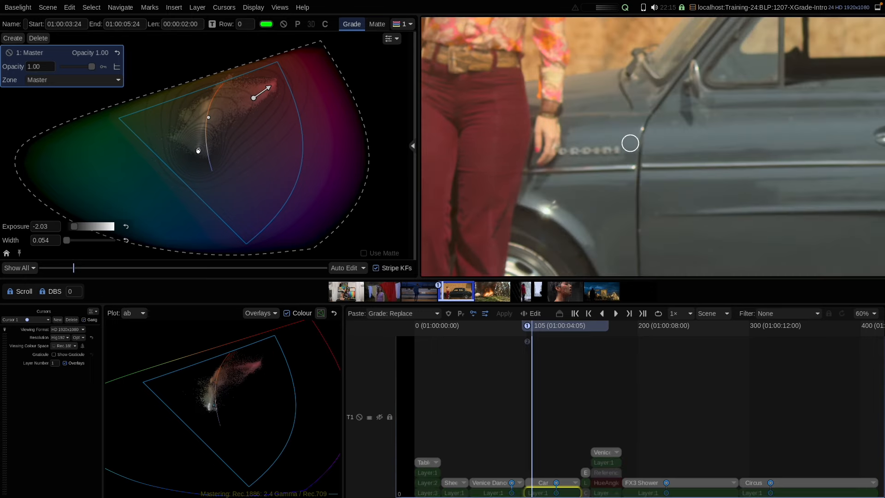
{"action": "key", "text": "b"}
{"action": "key", "text": "b"}
{"action": "key", "text": "b"}
{"action": "scroll", "coordinate": [631, 145], "scroll_direction": "down", "scroll_amount": 5}
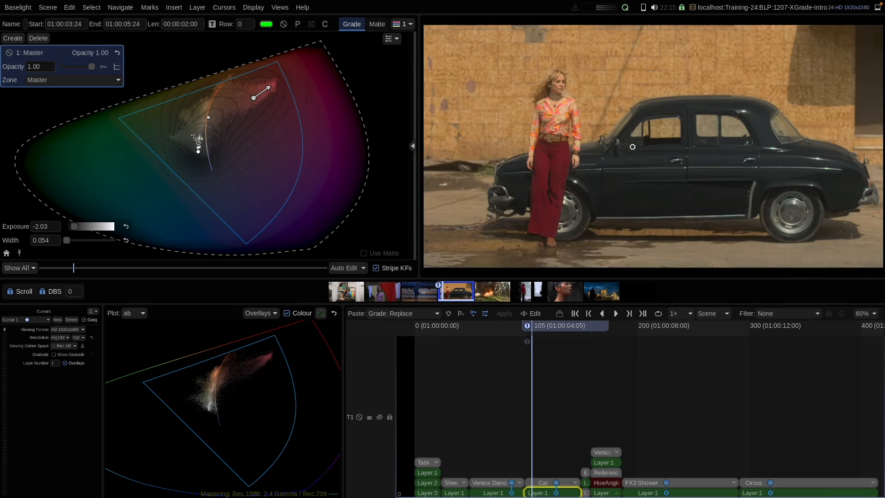
- Go to the explosion shot's X Grade layer and add a stroke that makes the flames redder with exposure -1.61
{"action": "key", "text": "Down"}
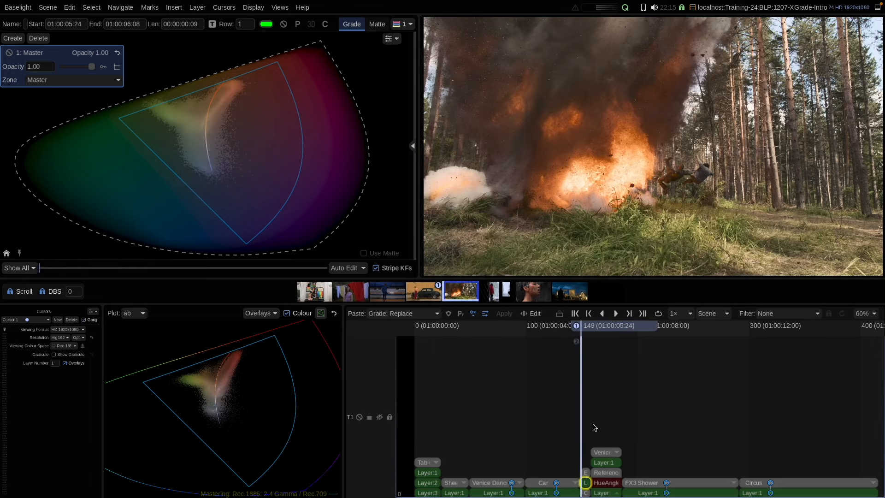
{"action": "left_click", "coordinate": [585, 493]}
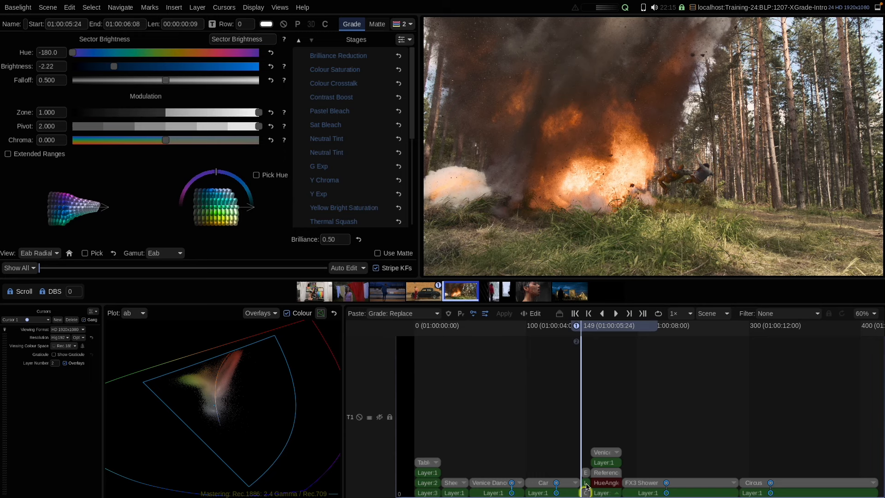
{"action": "left_click", "coordinate": [585, 483]}
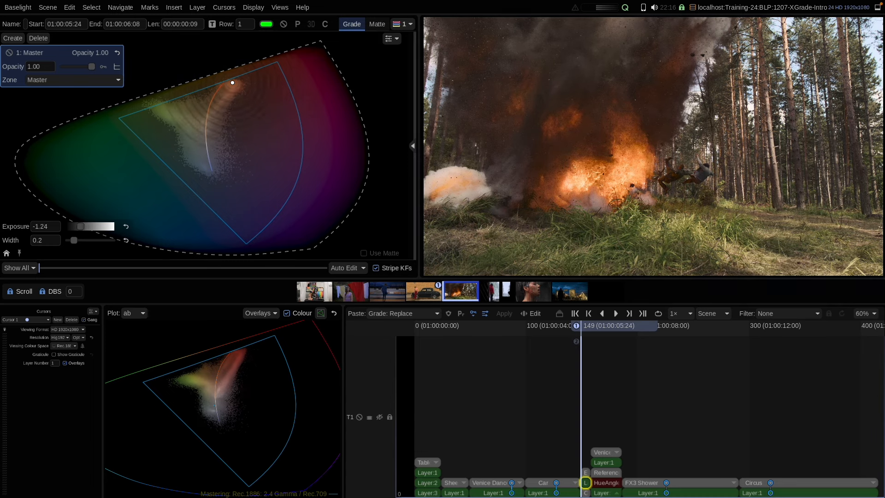
{"action": "scroll", "coordinate": [232, 83], "scroll_direction": "down", "scroll_amount": 3}
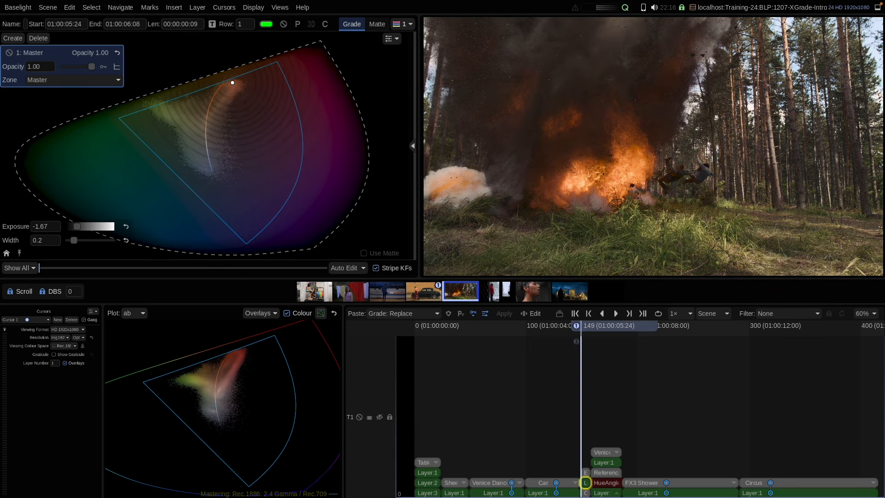
{"action": "left_click_drag", "start_coordinate": [232, 82], "coordinate": [244, 75]}
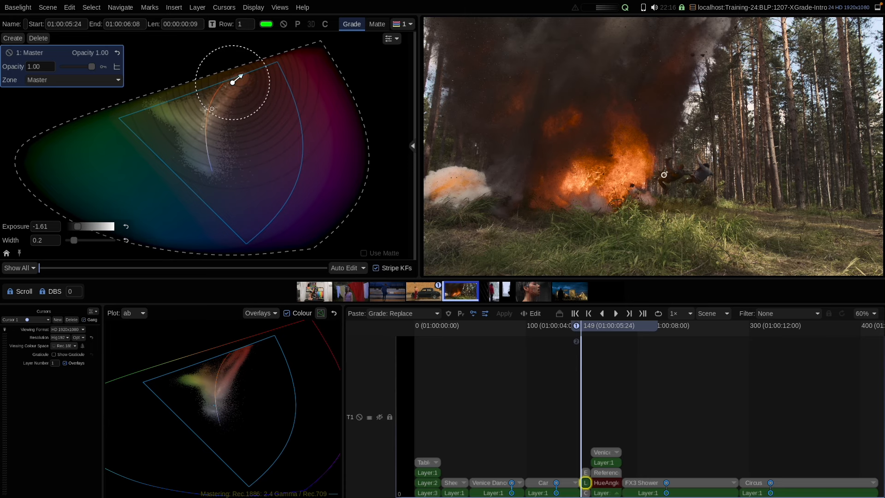
- Add a stroke that shifts the green grass and foliage toward golden yellow with exposure 0.44
{"action": "left_click", "coordinate": [174, 113]}
{"action": "left_click_drag", "start_coordinate": [174, 113], "coordinate": [188, 104]}
{"action": "scroll", "coordinate": [672, 248], "scroll_direction": "up", "scroll_amount": 5}
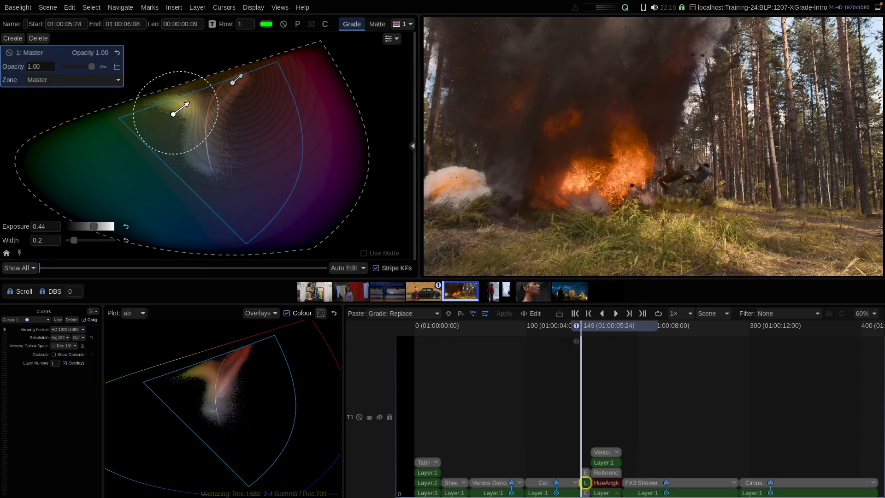
{"action": "scroll", "coordinate": [631, 245], "scroll_direction": "up", "scroll_amount": 6}
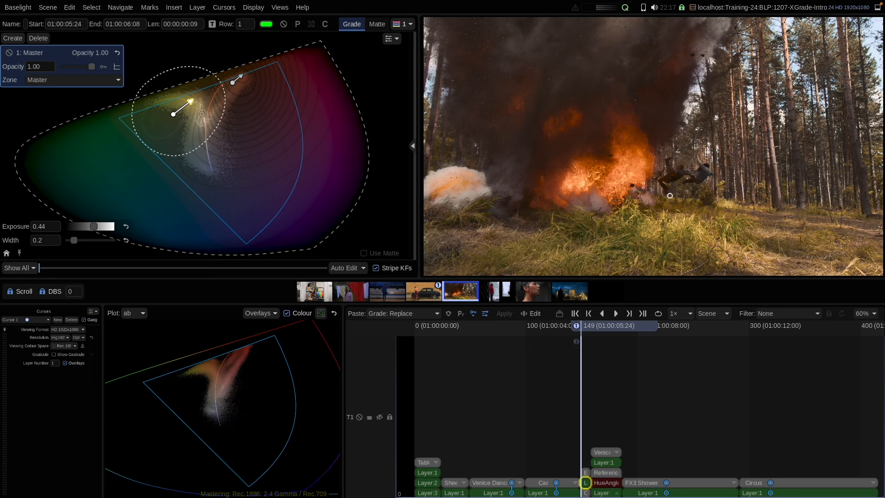
- Add a stroke on the neutral grey tones of the explosion shot that darkens them with exposure -1.22
{"action": "scroll", "coordinate": [631, 246], "scroll_direction": "down", "scroll_amount": 10}
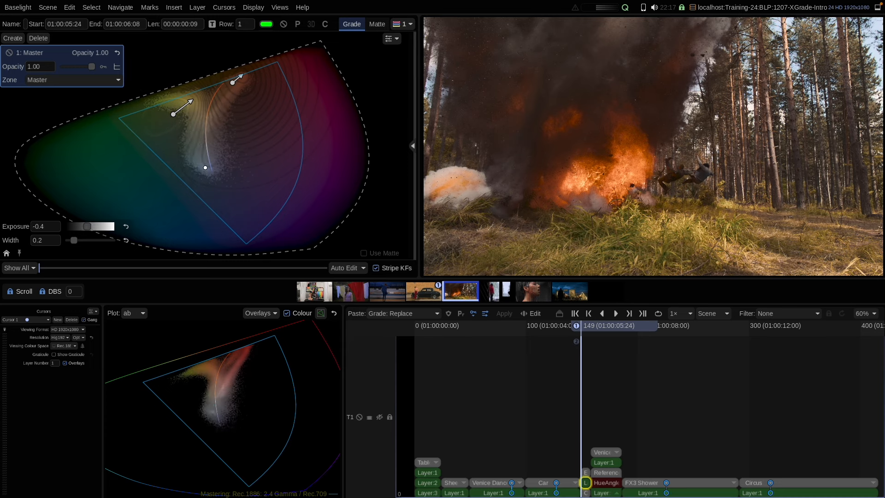
{"action": "scroll", "coordinate": [631, 245], "scroll_direction": "down", "scroll_amount": 4}
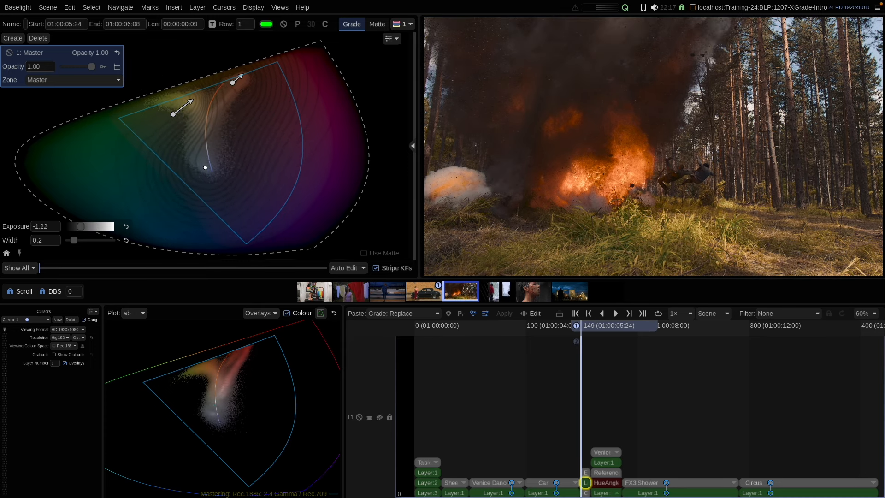
{"action": "key", "text": "ctrl+z"}
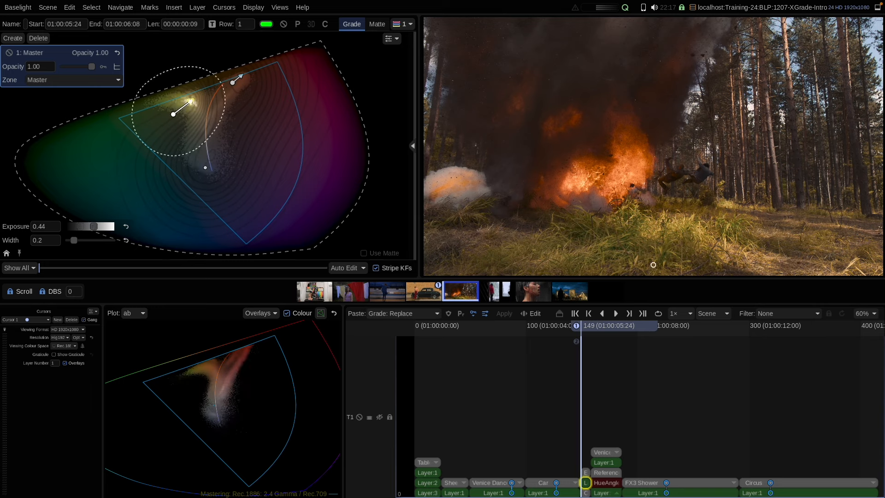
- Brighten the golden grass and foliage by setting their stroke's exposure to 0.85
{"action": "scroll", "coordinate": [611, 235], "scroll_direction": "up", "scroll_amount": 6}
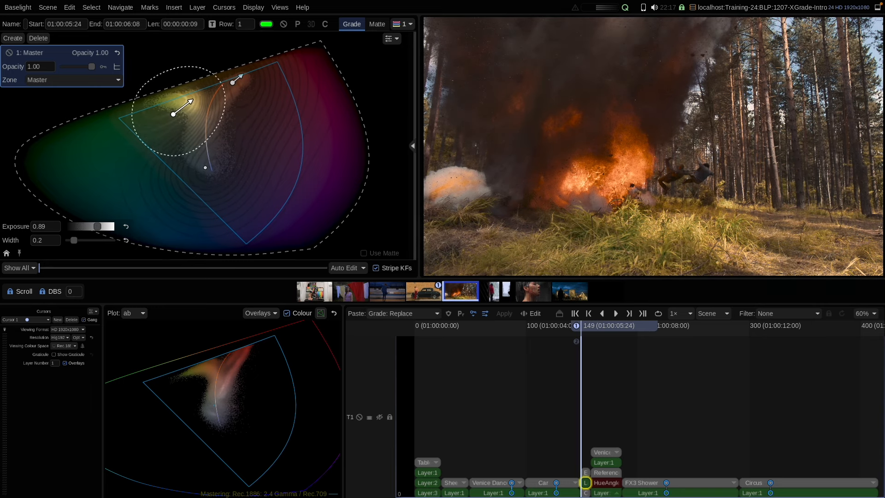
{"action": "scroll", "coordinate": [610, 235], "scroll_direction": "down", "scroll_amount": 2}
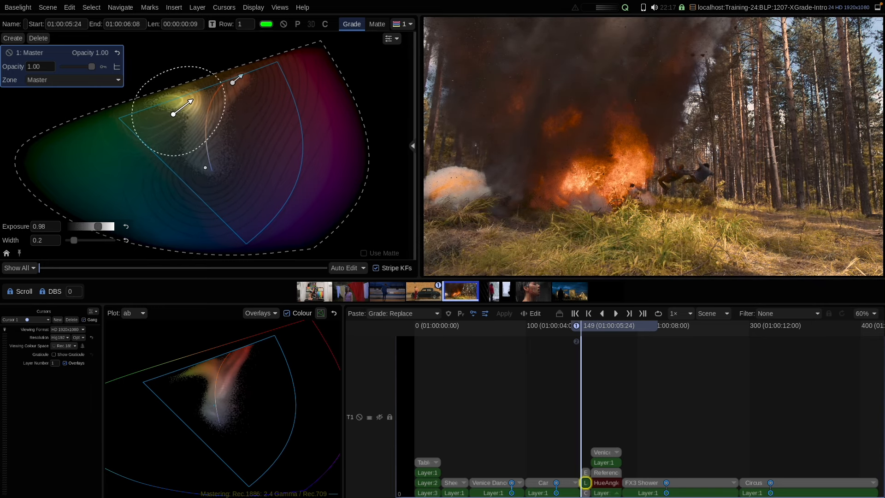
{"action": "scroll", "coordinate": [611, 235], "scroll_direction": "down", "scroll_amount": 2}
- Darken the flames further by lowering their stroke's exposure to about -1.96, and reselect the grass stroke
{"action": "left_click", "coordinate": [631, 162]}
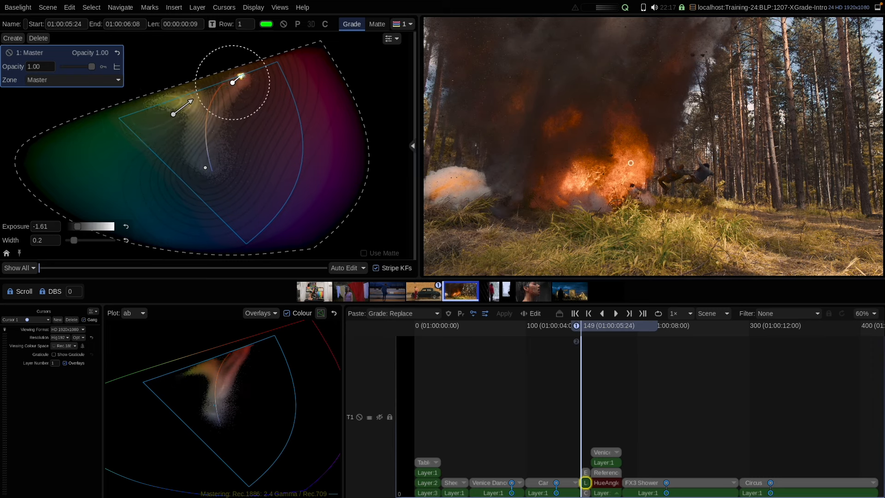
{"action": "scroll", "coordinate": [627, 166], "scroll_direction": "down", "scroll_amount": 4}
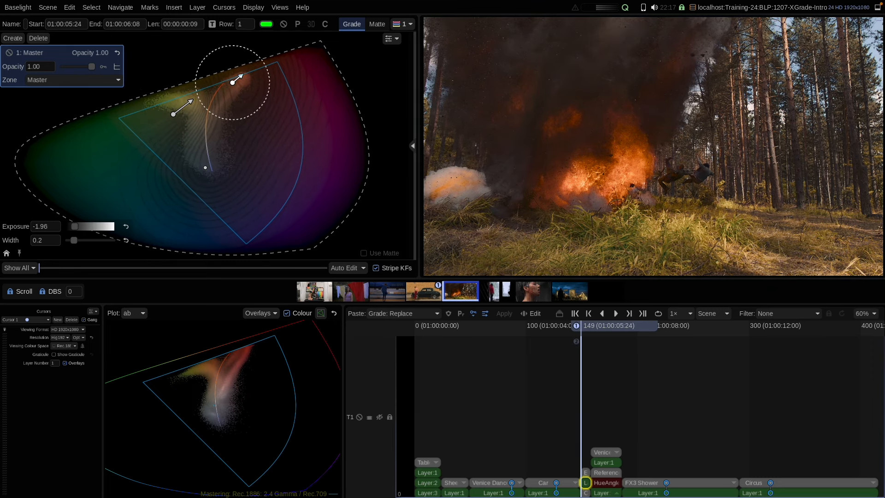
{"action": "scroll", "coordinate": [628, 166], "scroll_direction": "up", "scroll_amount": 1}
{"action": "left_click", "coordinate": [174, 114]}
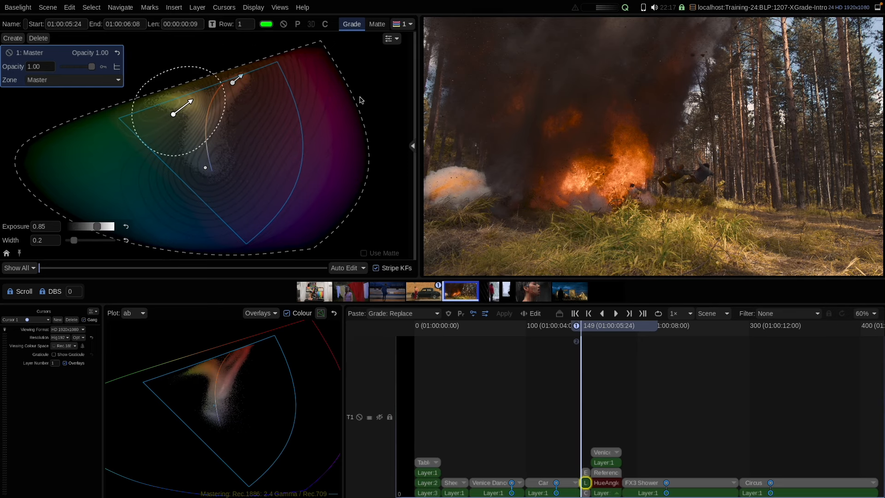
- Compare the explosion shot with and without the grade, examining the flying figures up close through frame 152
{"action": "left_click", "coordinate": [282, 24]}
{"action": "left_click", "coordinate": [283, 23]}
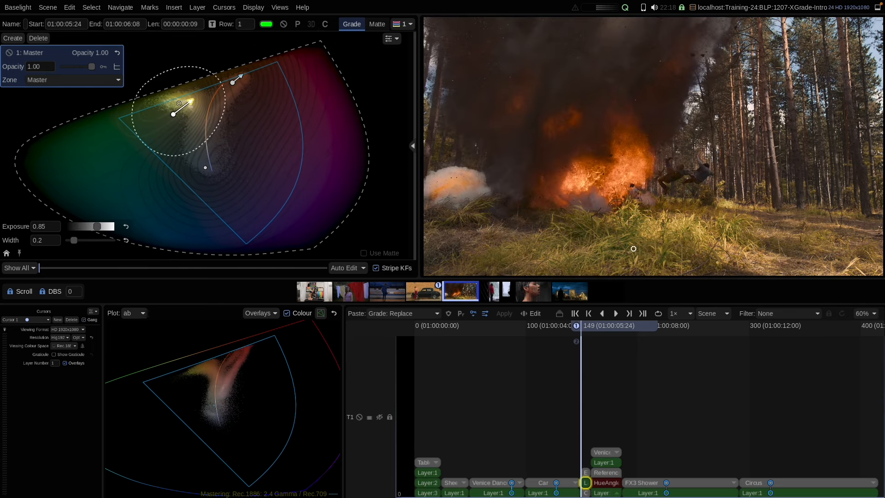
{"action": "scroll", "coordinate": [682, 184], "scroll_direction": "up", "scroll_amount": 5}
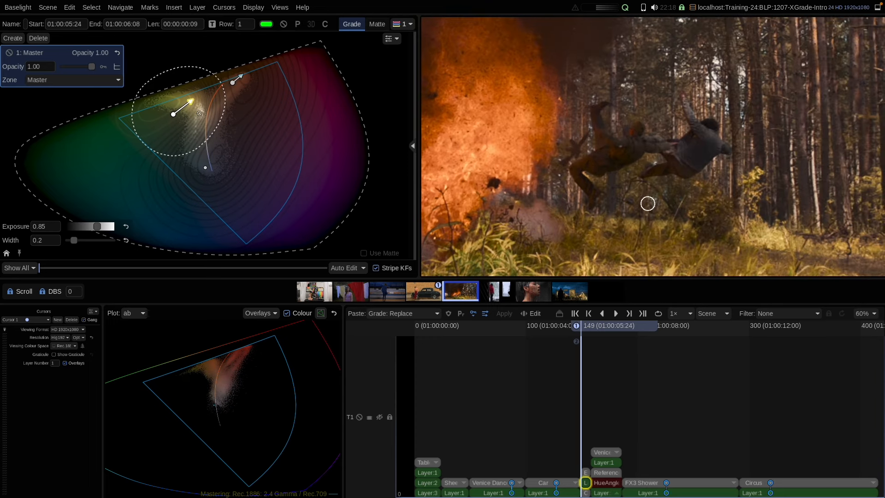
{"action": "key", "text": "Right"}
{"action": "key", "text": "Right"}
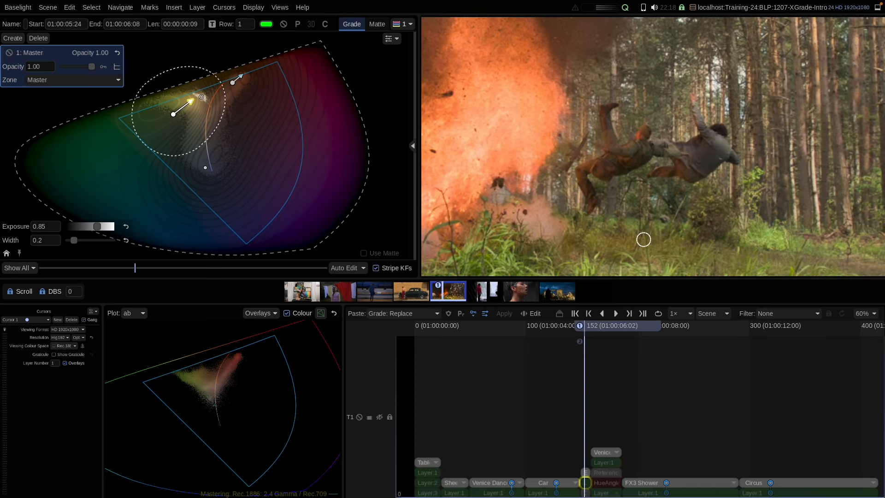
{"action": "key", "text": "Right"}
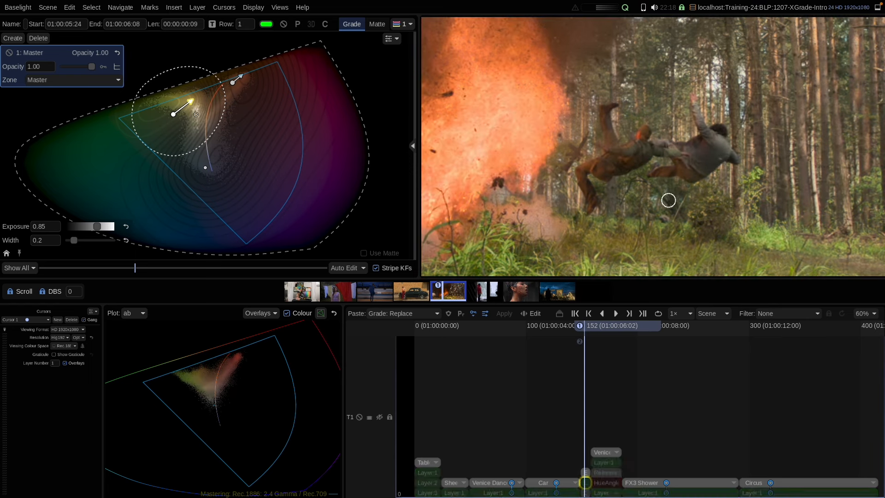
- Add a stroke sampled from the flying figure's clothing that brightens the warm grey tones with exposure 0.73
{"action": "left_click", "coordinate": [707, 156]}
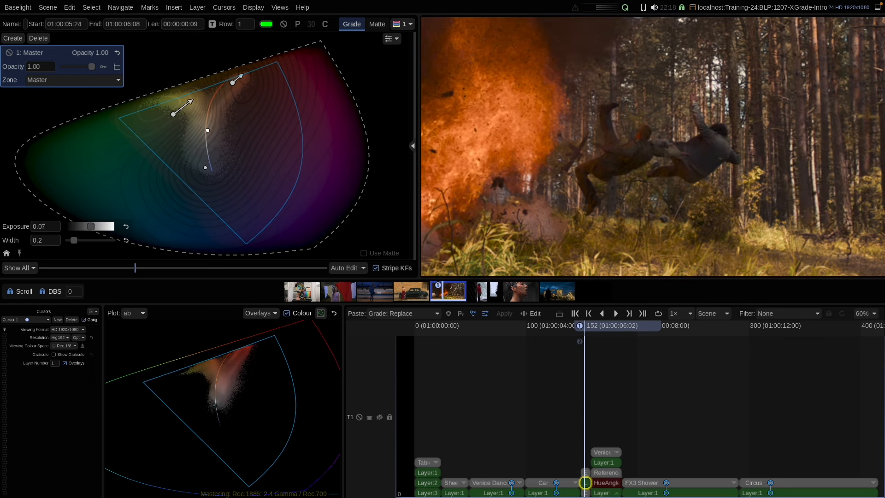
{"action": "left_click_drag", "start_coordinate": [707, 157], "coordinate": [636, 285]}
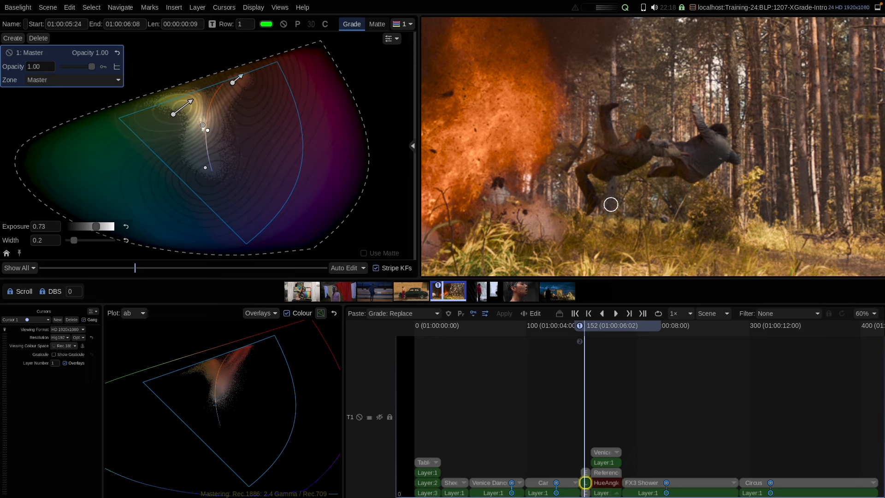
- Step back and forth through the explosion's frames to examine the graded figures and trees, finishing on the full image
{"action": "key", "text": "Right"}
{"action": "key", "text": "Right"}
{"action": "key", "text": "Right"}
{"action": "key", "text": "Right"}
{"action": "key", "text": "Right"}
{"action": "key", "text": "Right"}
{"action": "key", "text": "Left"}
{"action": "key", "text": "Left"}
{"action": "key", "text": "Left"}
{"action": "key", "text": "Left"}
{"action": "key", "text": "Left"}
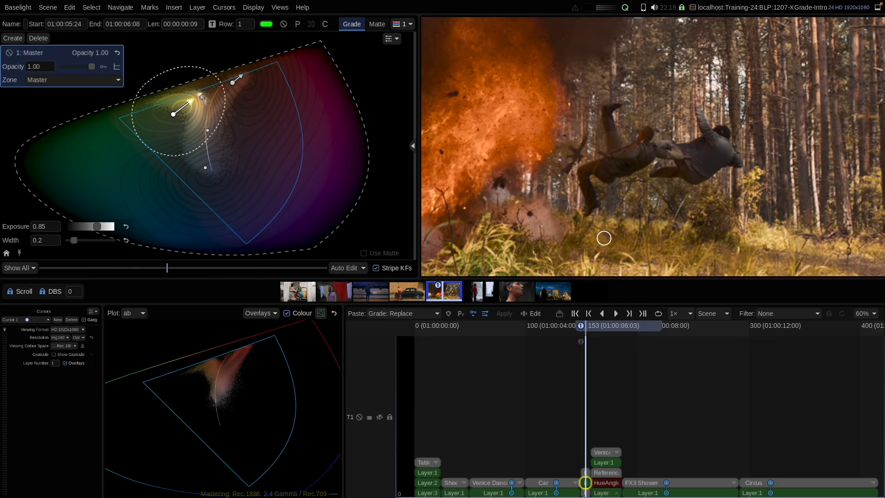
{"action": "key", "text": "Home"}
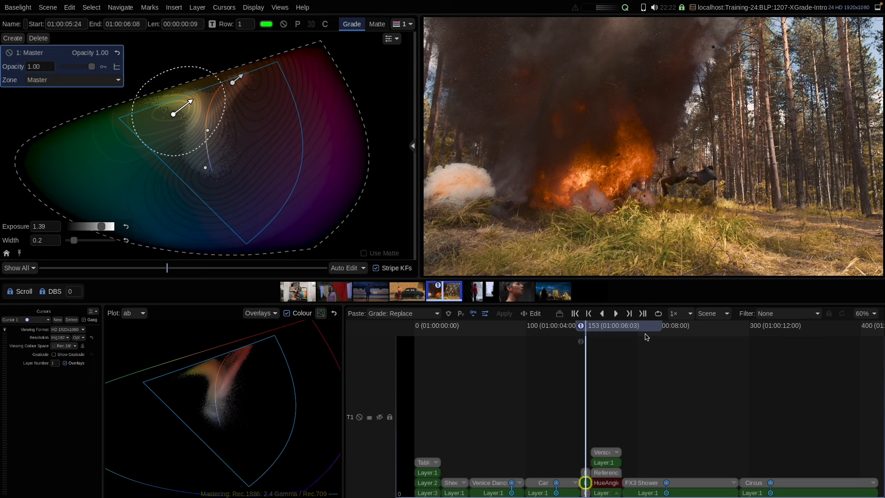
- Go to the red jacket shot's X Grade layer and try a stroke that shifts the jacket from red toward orange
{"action": "key", "text": "Down"}
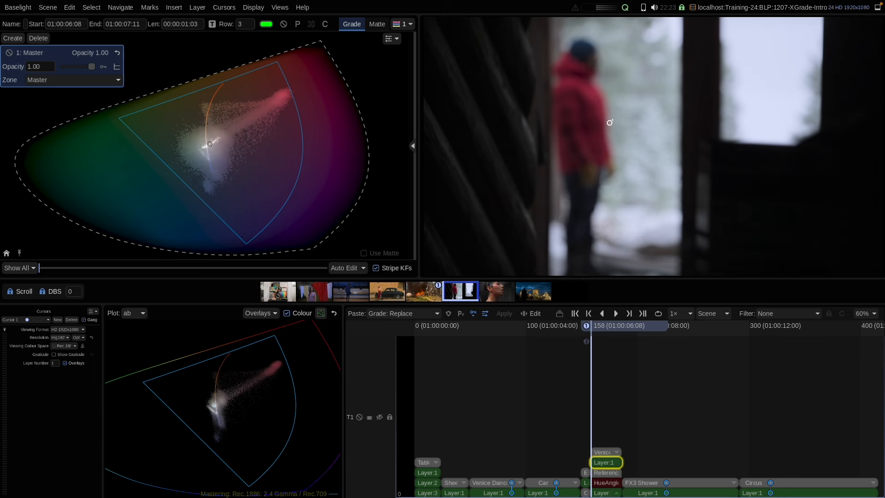
{"action": "left_click", "coordinate": [592, 108]}
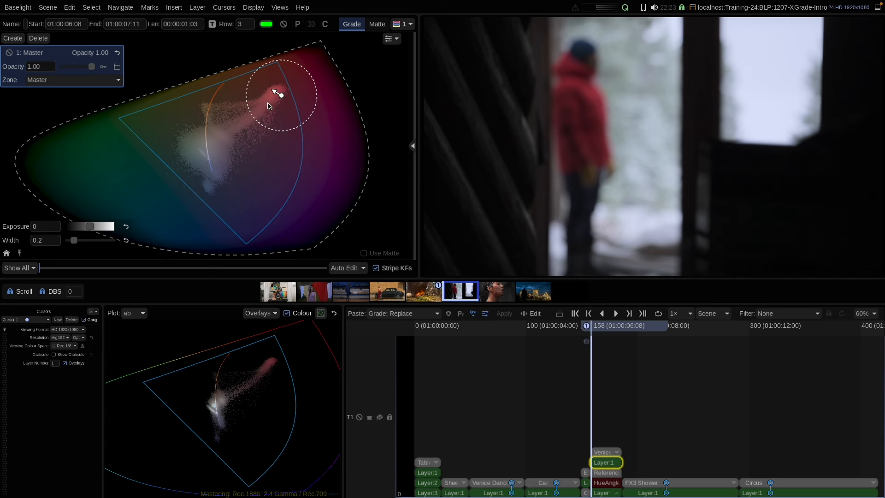
{"action": "left_click_drag", "start_coordinate": [272, 91], "coordinate": [254, 88]}
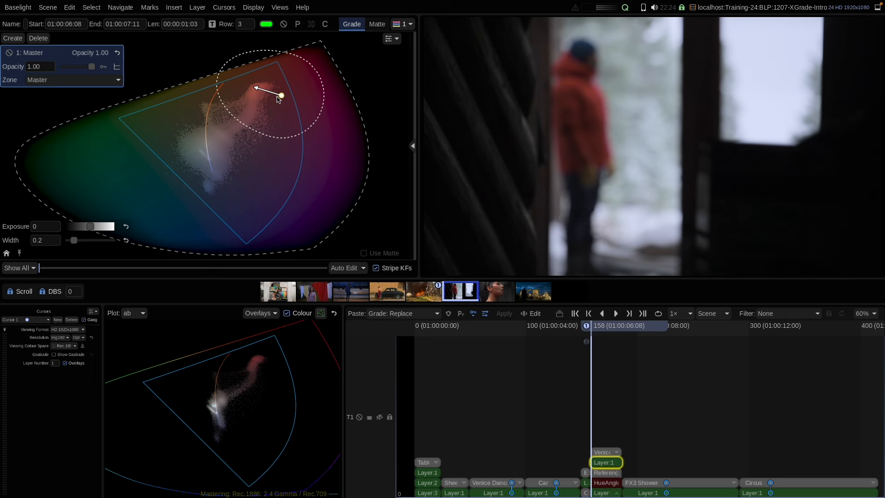
{"action": "left_click_drag", "start_coordinate": [253, 91], "coordinate": [243, 86]}
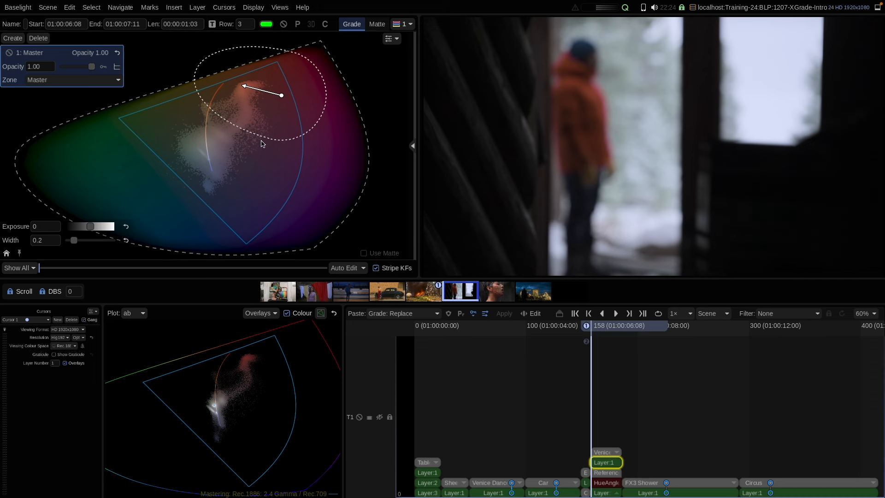
- Delete the jacket stroke and display the Luma Waveform for the second cursor's close-up of the jacket edge
{"action": "left_click", "coordinate": [280, 96]}
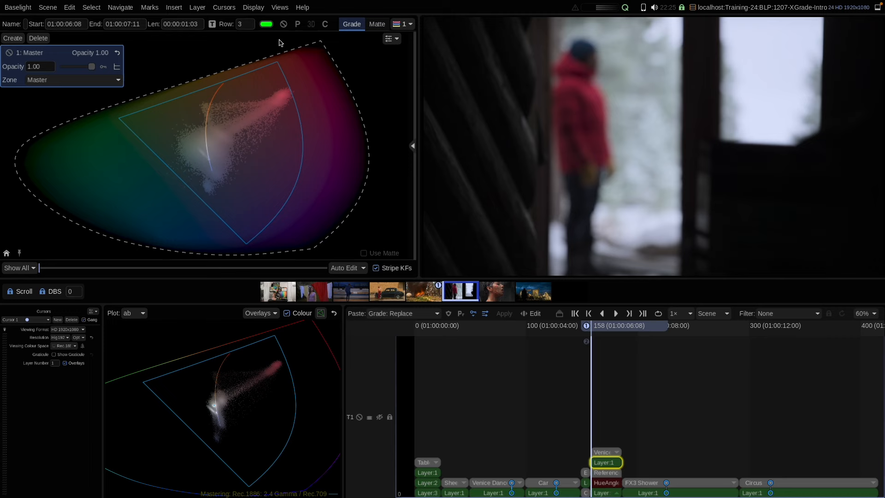
{"action": "left_click", "coordinate": [274, 8]}
{"action": "left_click", "coordinate": [317, 319]}
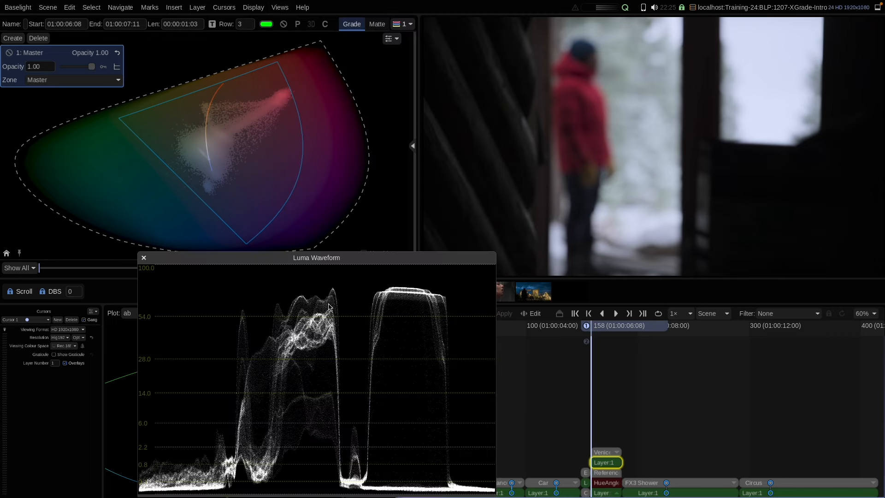
{"action": "key", "text": "2"}
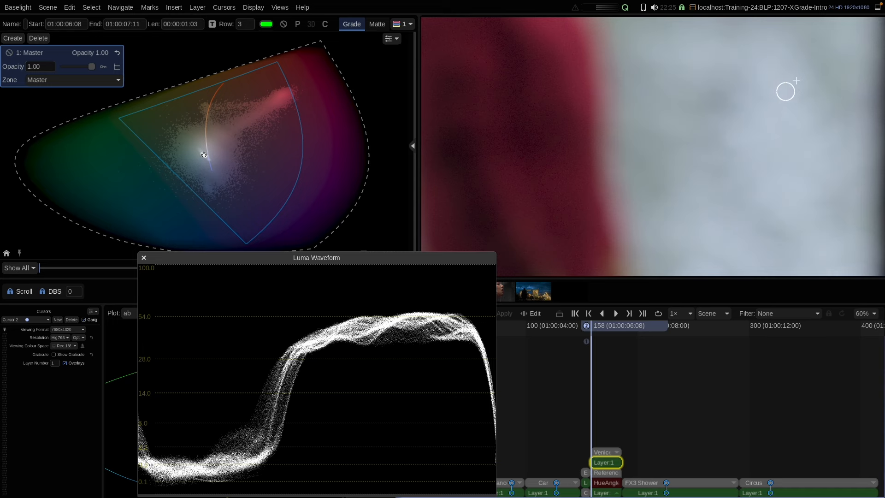
- Add a stroke on the pale background beside the jacket, try darkening it to exposure -3, and reset its exposure to 0
{"action": "left_click_drag", "start_coordinate": [794, 76], "coordinate": [791, 192]}
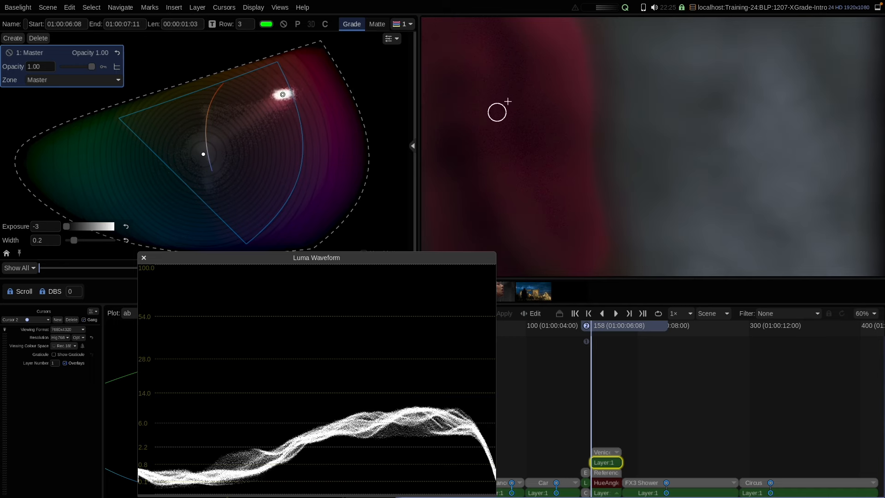
{"action": "left_click_drag", "start_coordinate": [774, 138], "coordinate": [768, 41]}
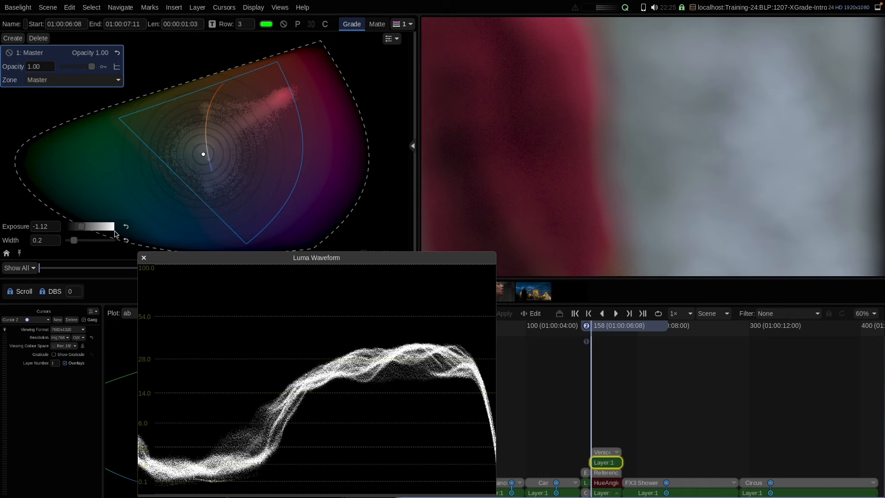
{"action": "left_click", "coordinate": [126, 226]}
{"action": "left_click_drag", "start_coordinate": [92, 226], "coordinate": [89, 229]}
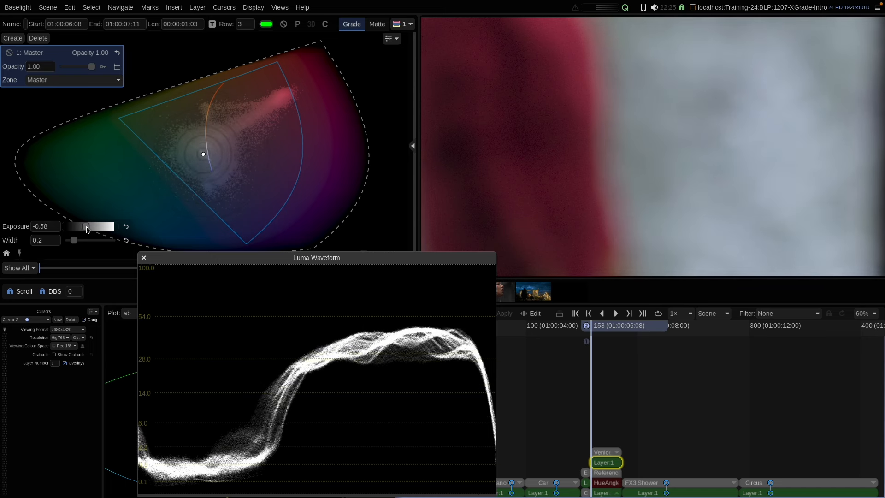
{"action": "left_click_drag", "start_coordinate": [89, 229], "coordinate": [68, 237]}
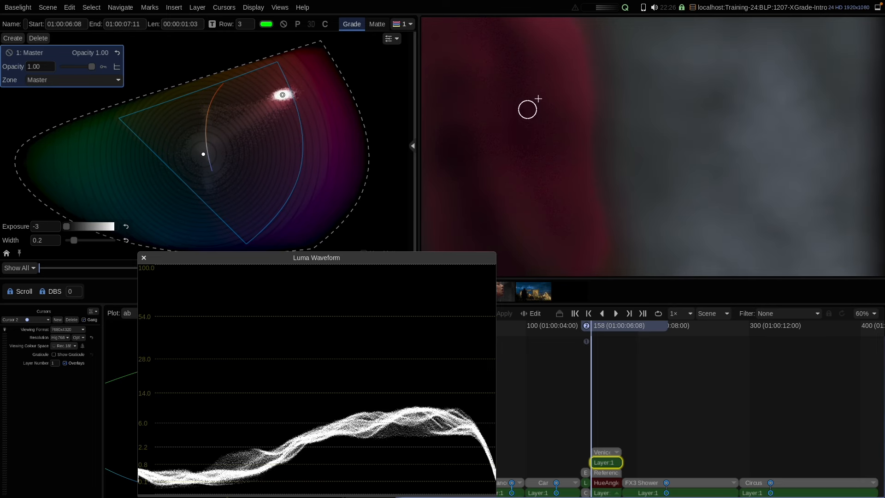
{"action": "left_click", "coordinate": [125, 226]}
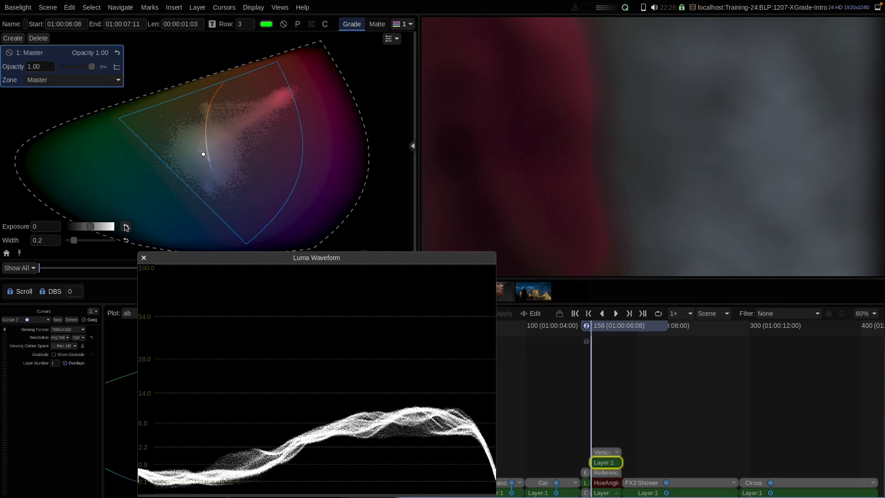
- Go to the HueAngle-keyed layer and darken everything outside the jacket matte with a Base Grade Balance exposure of -5.130
{"action": "left_click", "coordinate": [605, 484]}
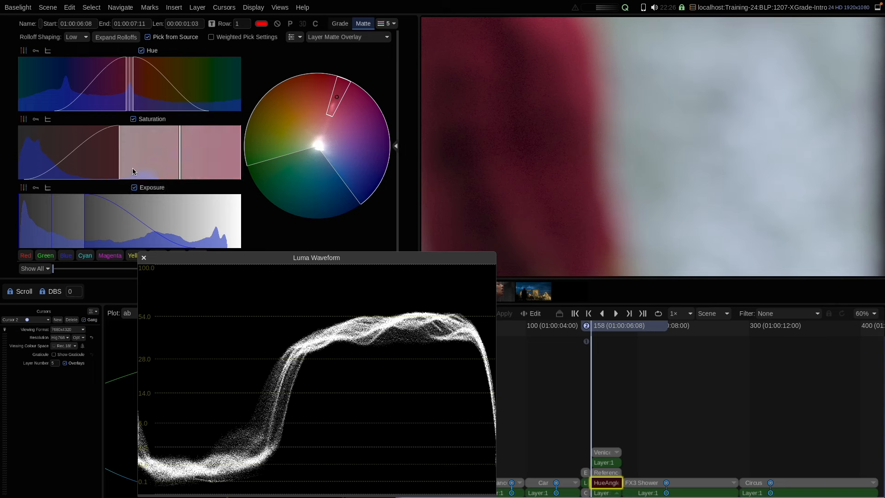
{"action": "left_click", "coordinate": [608, 493]}
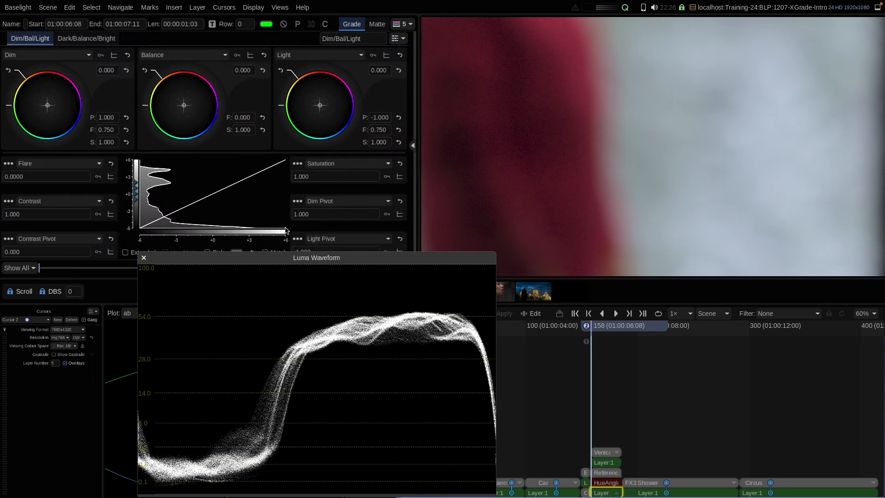
{"action": "left_click", "coordinate": [412, 147]}
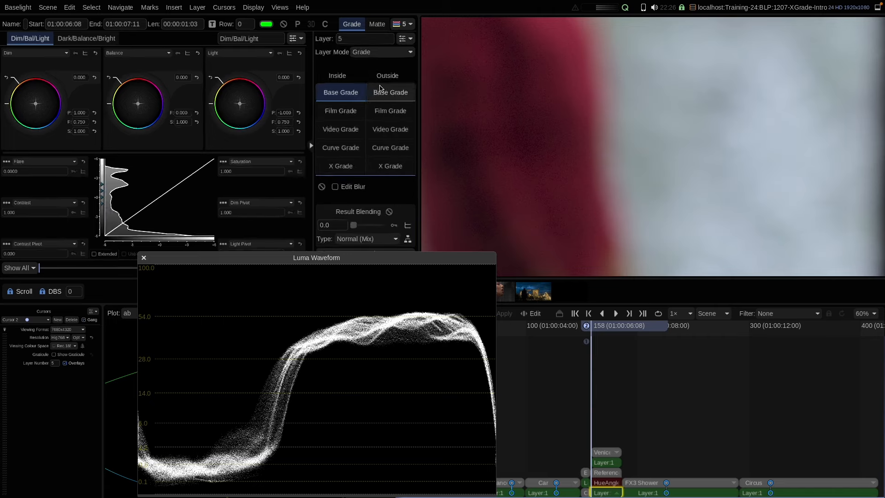
{"action": "left_click", "coordinate": [387, 93]}
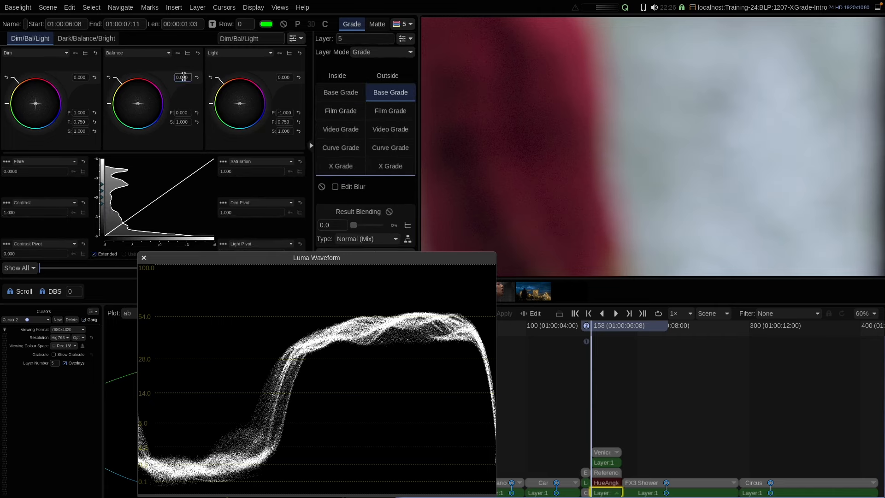
{"action": "left_click_drag", "start_coordinate": [162, 103], "coordinate": [303, 431]}
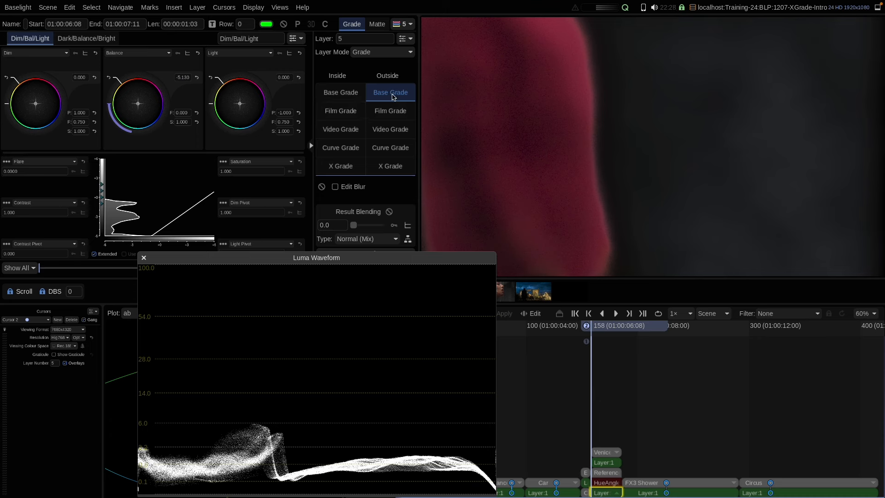
- Inspect the jacket's HueAngle key settings and return to the layer's outside Base Grade
{"action": "left_click", "coordinate": [230, 211]}
{"action": "left_click", "coordinate": [610, 485]}
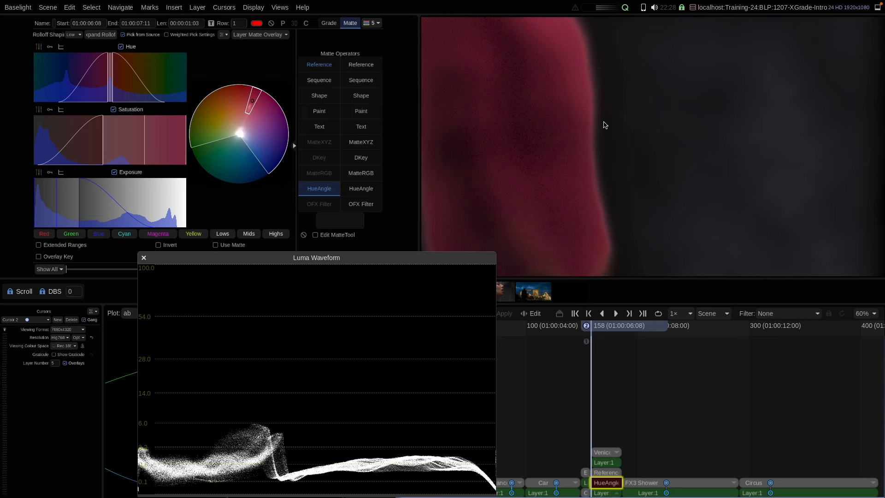
{"action": "left_click", "coordinate": [608, 494]}
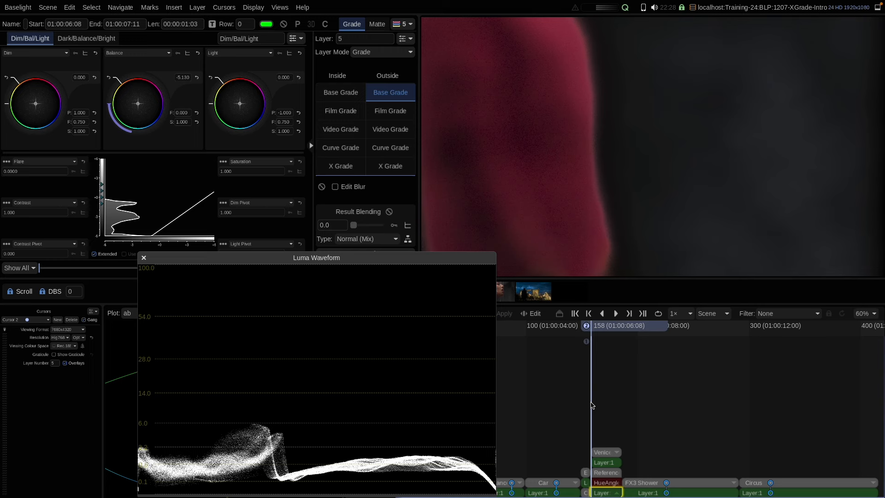
- Raise the outside Base Grade Balance exposure to -3.174 and soften the HueAngle matte with a Gaussian blur of radius 32.62
{"action": "left_click_drag", "start_coordinate": [182, 77], "coordinate": [224, 88]}
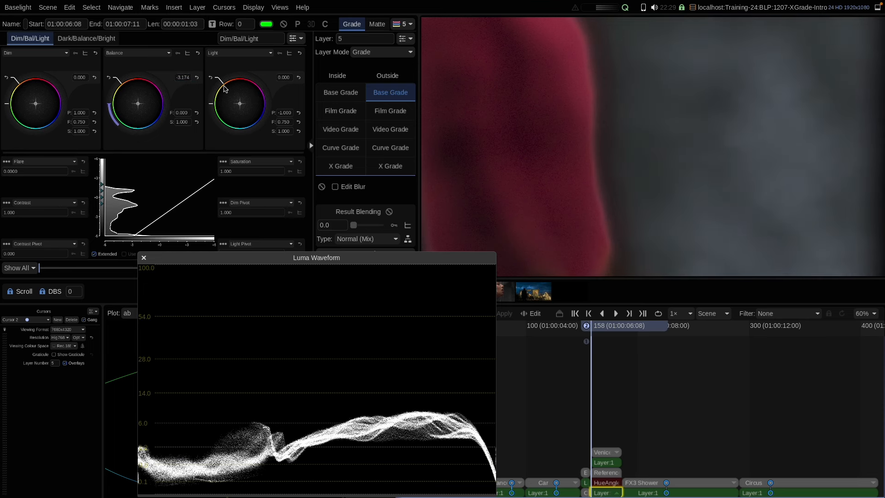
{"action": "left_click", "coordinate": [612, 485]}
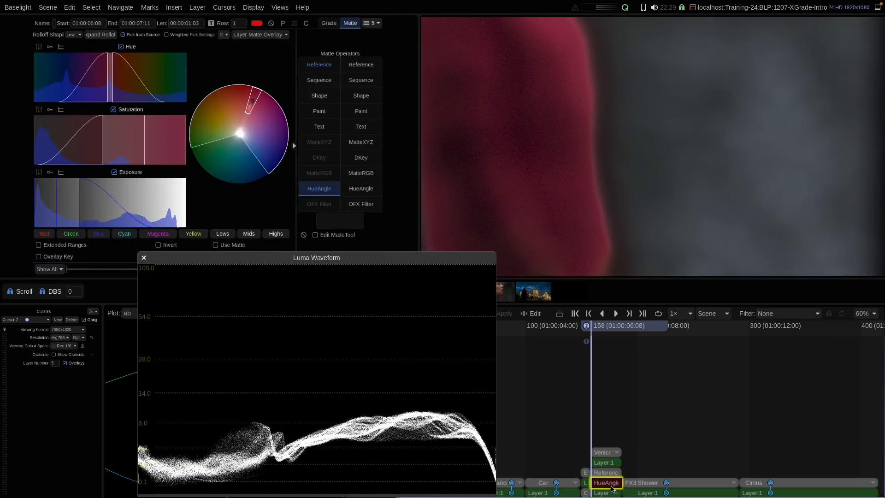
{"action": "left_click", "coordinate": [339, 235]}
{"action": "left_click_drag", "start_coordinate": [77, 65], "coordinate": [114, 62]}
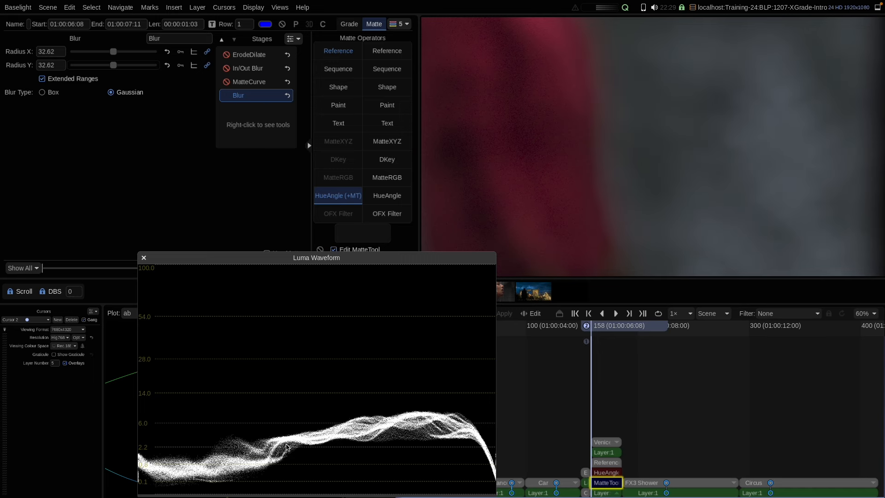
- Switch back to the first cursor's full-frame view and close the Luma Waveform
{"action": "key", "text": "Tab"}
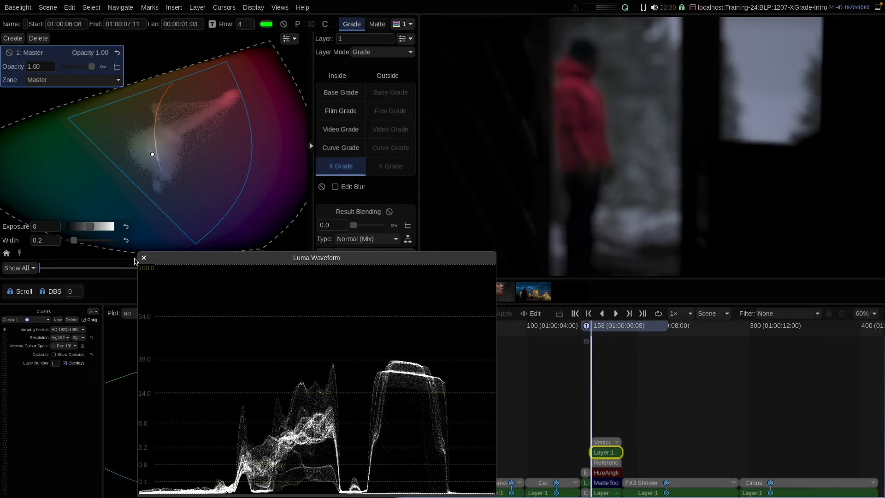
{"action": "left_click", "coordinate": [144, 257]}
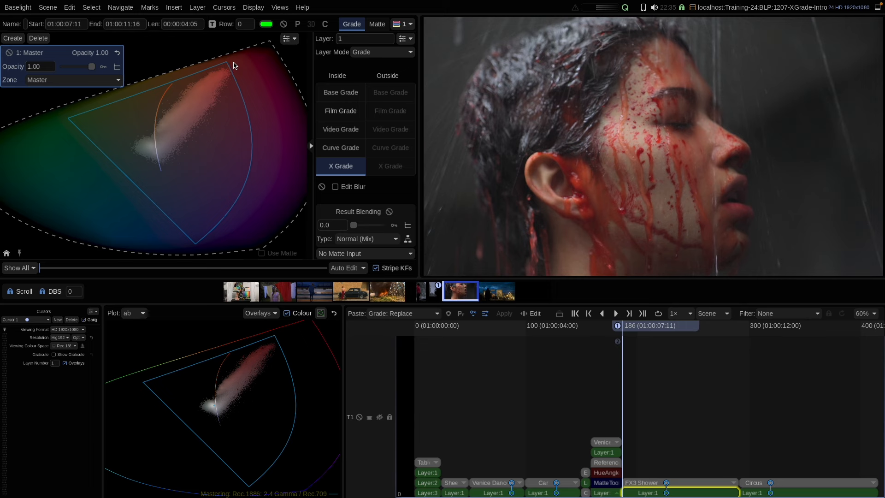
- On the FX3 Shower shot, pin the most saturated reds and add a stroke pushing the mid reds outward at exposure -0.75
{"action": "left_click", "coordinate": [233, 64]}
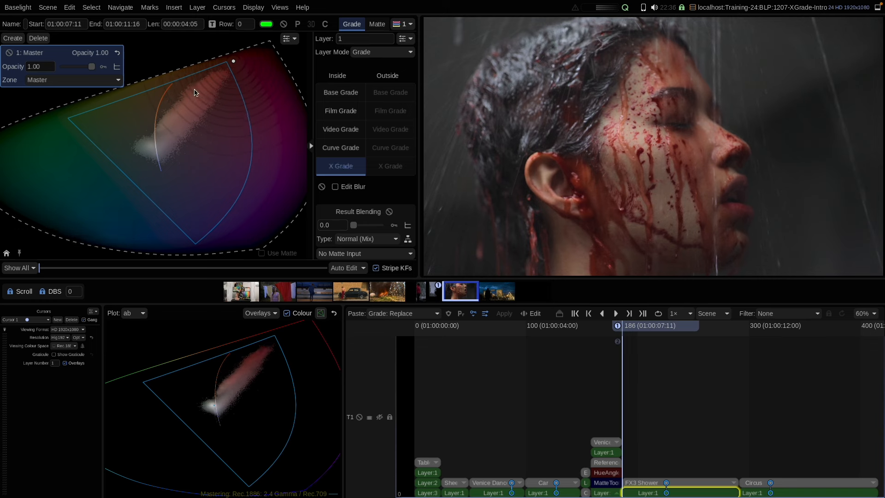
{"action": "left_click_drag", "start_coordinate": [192, 90], "coordinate": [216, 76]}
{"action": "left_click_drag", "start_coordinate": [90, 229], "coordinate": [83, 225]}
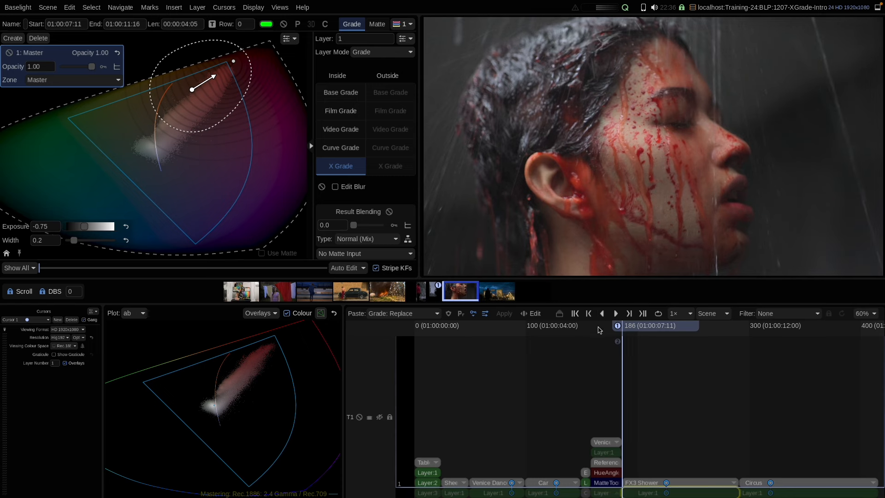
- Review the FX3 Shower grade over time by playing, scrubbing and stepping through frames, examining the blood and the skin of the shoulder
{"action": "key", "text": "space"}
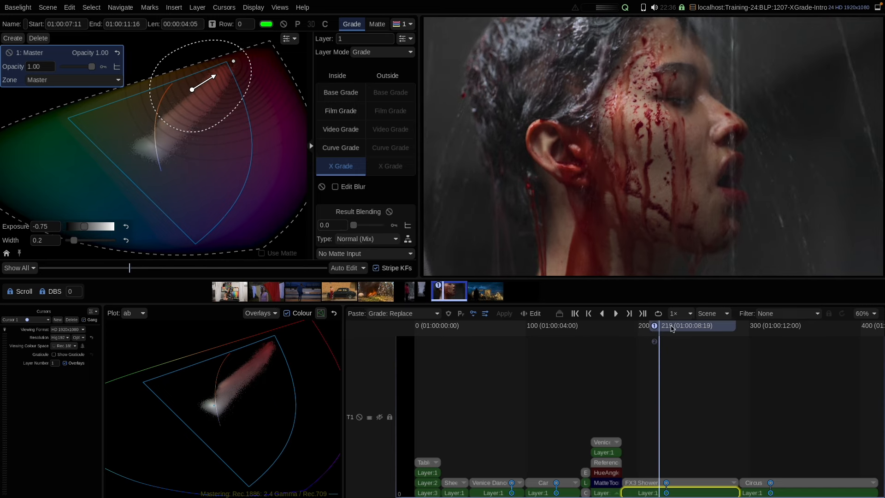
{"action": "left_click_drag", "start_coordinate": [671, 328], "coordinate": [722, 329]}
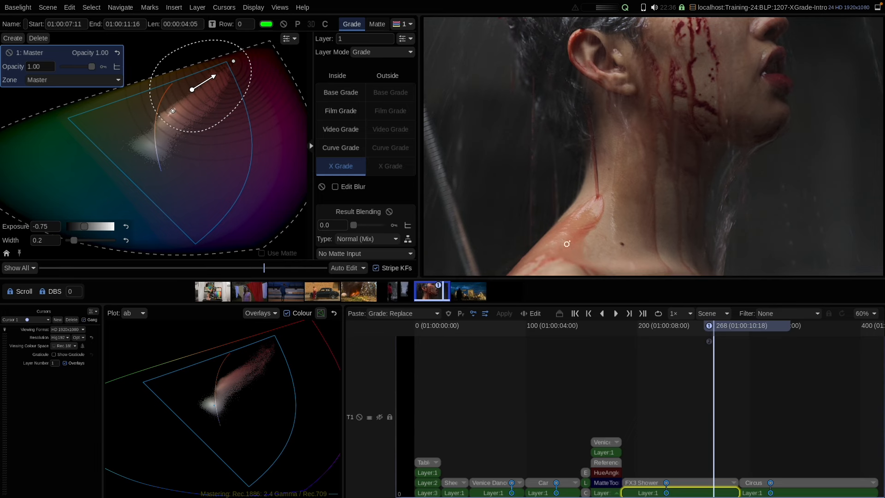
{"action": "key", "text": "Up"}
{"action": "key", "text": "Down"}
{"action": "key", "text": "Right"}
{"action": "key", "text": "Right"}
{"action": "key", "text": "Right"}
{"action": "key", "text": "Right"}
{"action": "key", "text": "Right"}
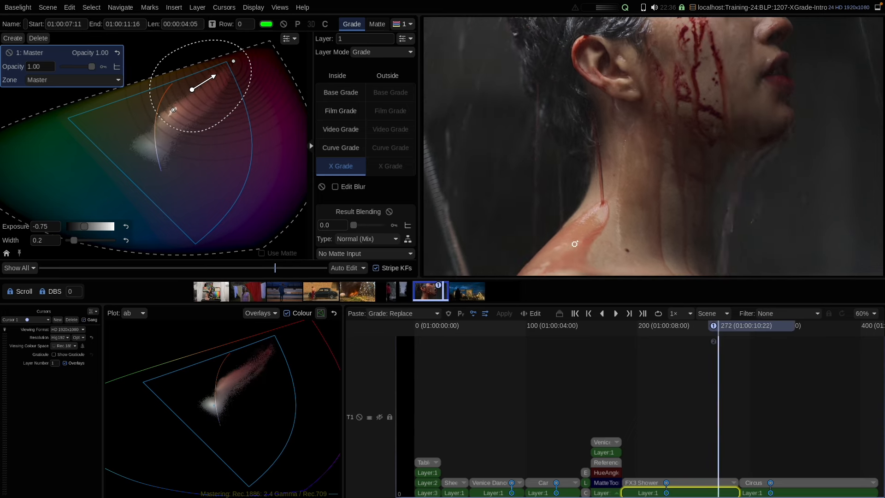
{"action": "key", "text": "Left"}
{"action": "key", "text": "Left"}
{"action": "key", "text": "Left"}
{"action": "key", "text": "Left"}
{"action": "key", "text": "Left"}
{"action": "key", "text": "Left"}
{"action": "key", "text": "Left"}
{"action": "key", "text": "Left"}
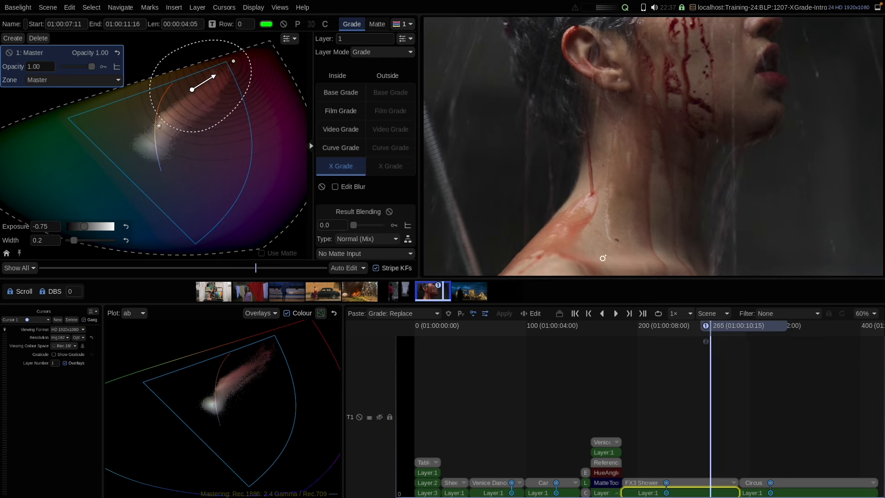
- On the Circus shot, add a stroke on the blue sky and brighten it to exposure 1.49
{"action": "key", "text": "Page_Down"}
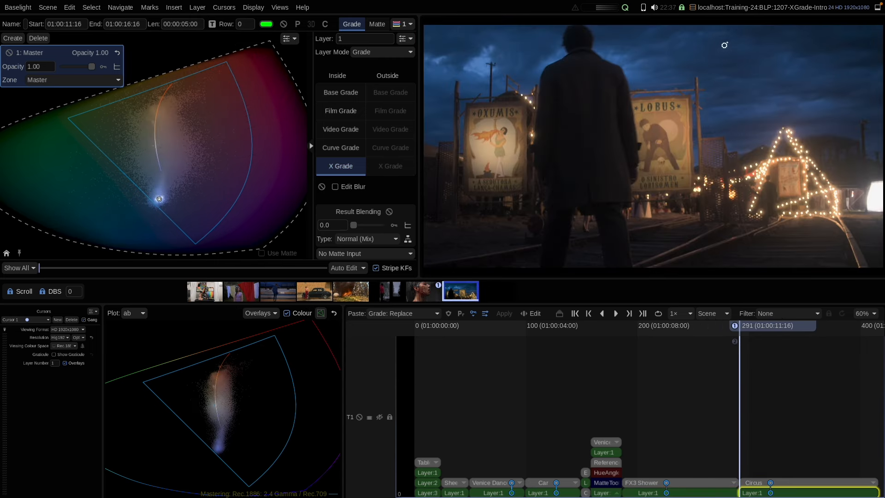
{"action": "left_click", "coordinate": [763, 83]}
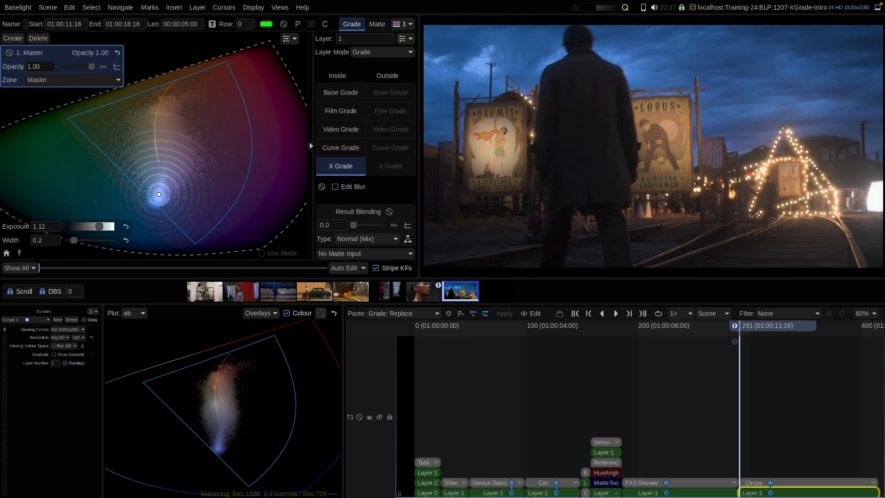
{"action": "scroll", "coordinate": [763, 82], "scroll_direction": "up", "scroll_amount": 6}
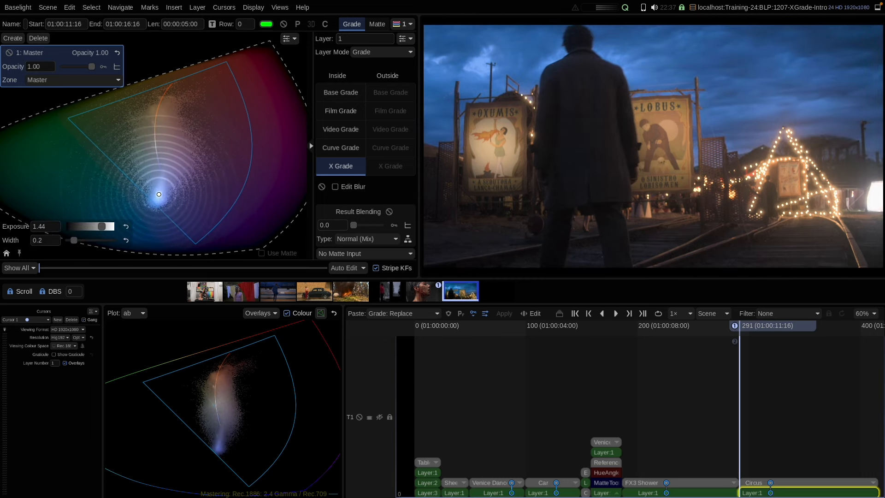
{"action": "scroll", "coordinate": [763, 82], "scroll_direction": "up", "scroll_amount": 2}
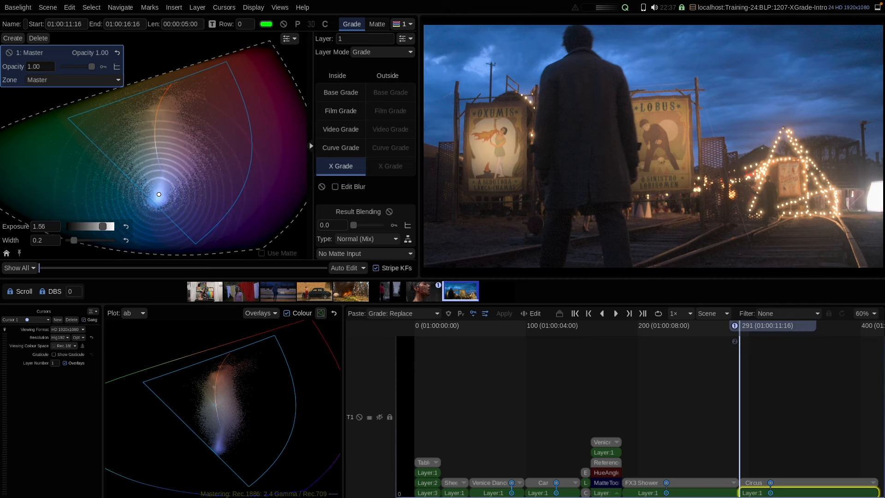
{"action": "scroll", "coordinate": [764, 82], "scroll_direction": "down", "scroll_amount": 1}
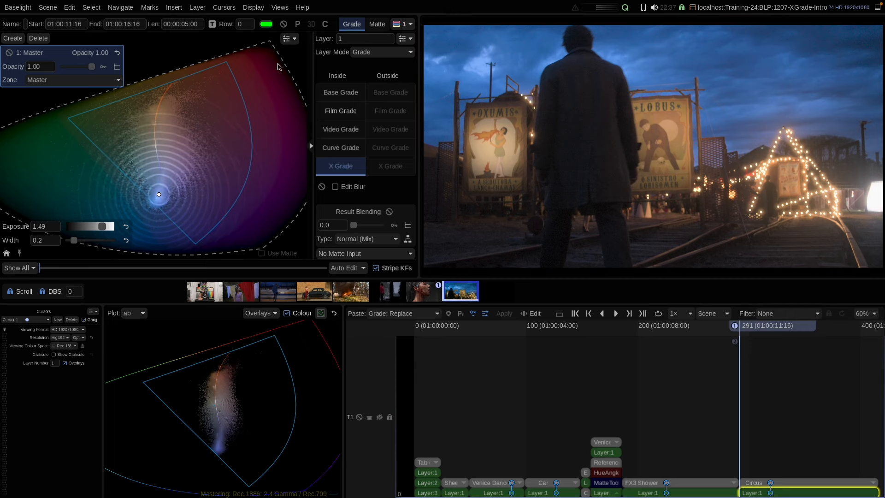
- Compare the Circus shot with and without the sky brightening by toggling the grade layer's bypass
{"action": "left_click", "coordinate": [283, 25]}
{"action": "left_click", "coordinate": [283, 25]}
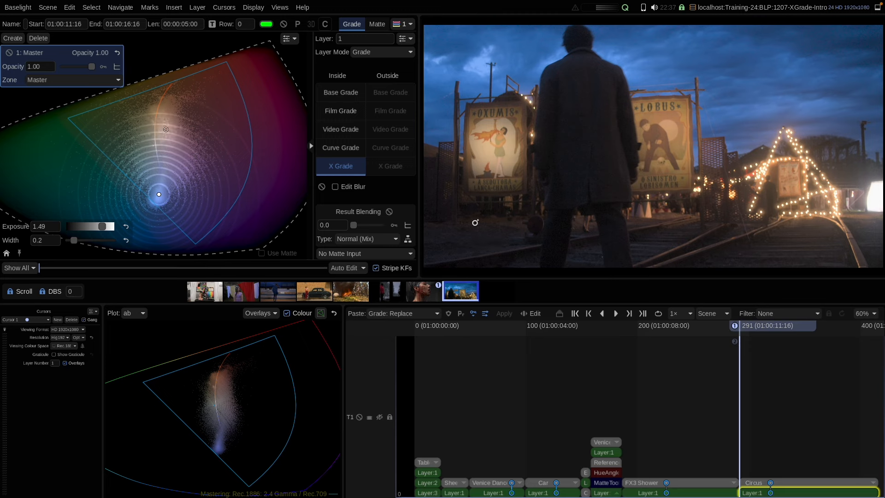
{"action": "left_click", "coordinate": [285, 27]}
{"action": "left_click", "coordinate": [283, 25]}
{"action": "left_click", "coordinate": [283, 24]}
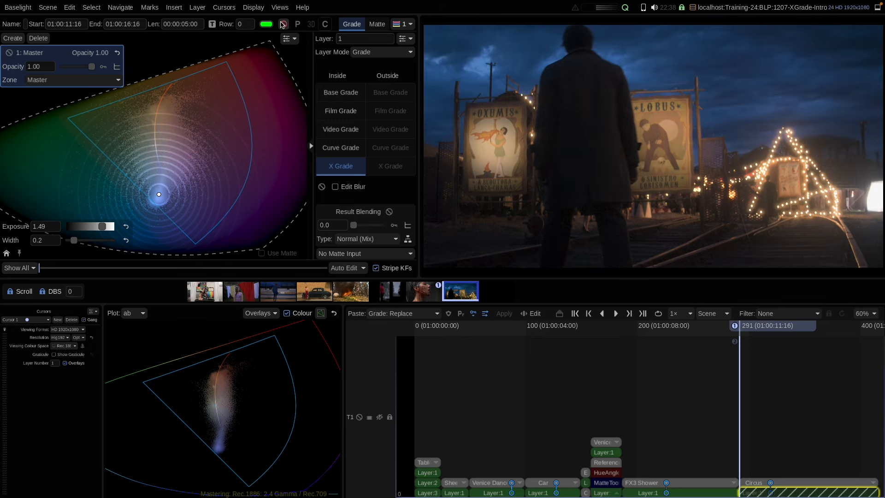
{"action": "left_click", "coordinate": [283, 25]}
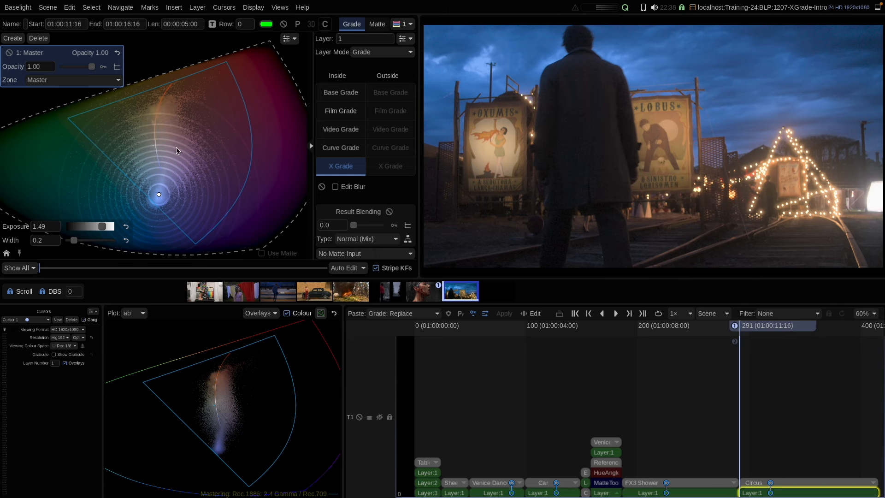
- Restrict the X Grade on the Circus shot to the Light zone and set its pivot to -5.09
{"action": "left_click", "coordinate": [48, 81]}
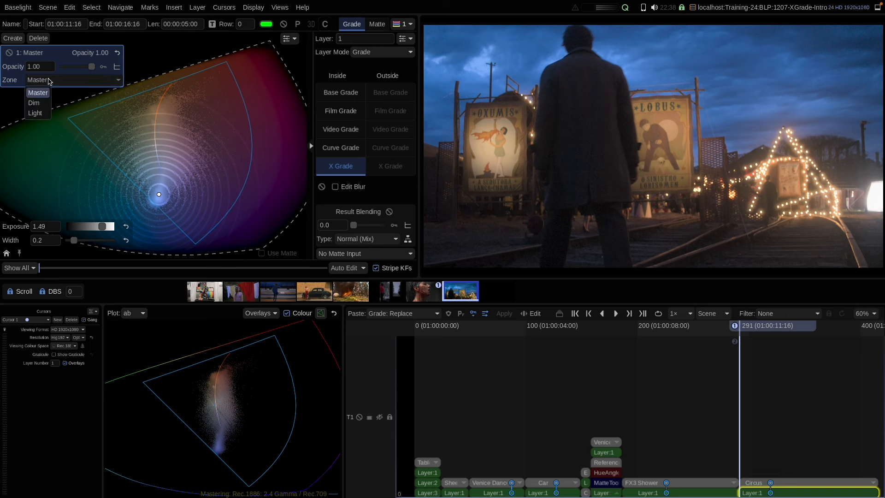
{"action": "left_click", "coordinate": [37, 114]}
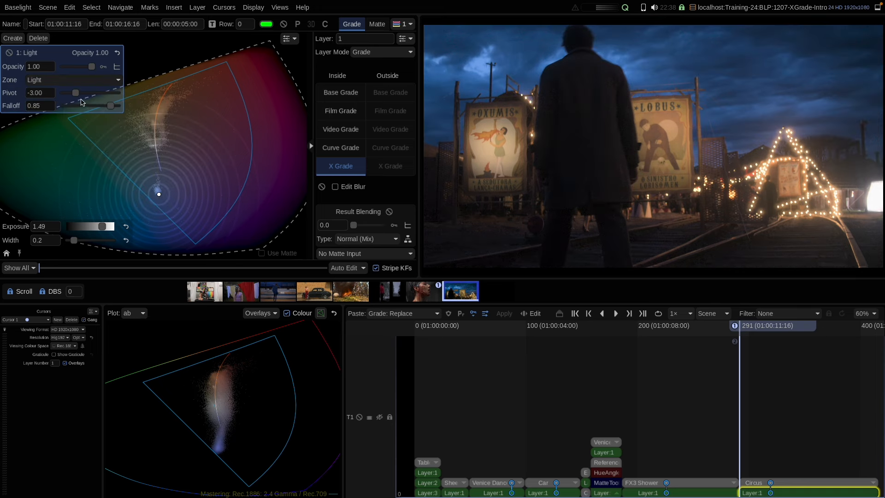
{"action": "left_click_drag", "start_coordinate": [77, 96], "coordinate": [65, 95]}
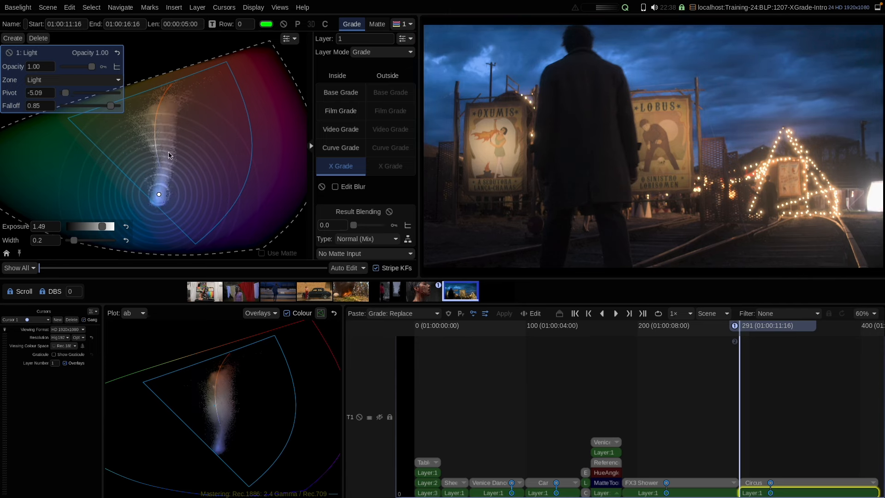
{"action": "mouse_move", "coordinate": [67, 94]}
{"action": "left_mouse_down"}
{"action": "mouse_move", "coordinate": [79, 96]}
{"action": "mouse_move", "coordinate": [65, 94]}
{"action": "left_mouse_up"}
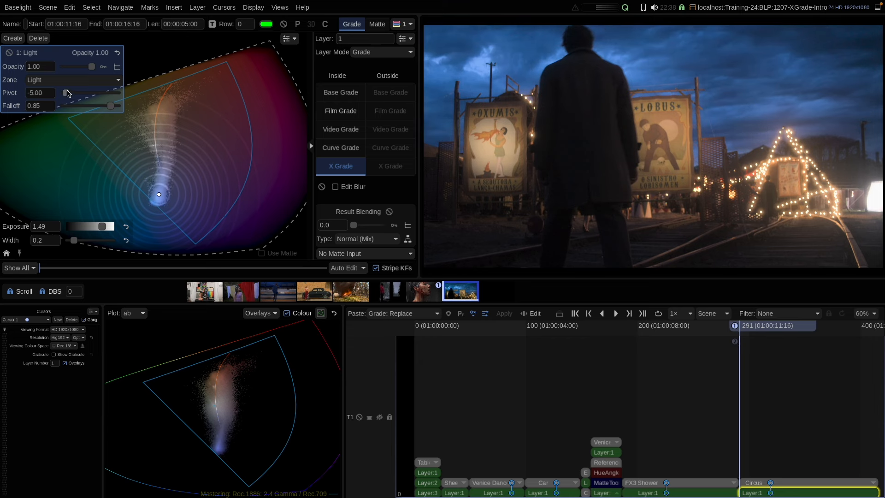
{"action": "left_click_drag", "start_coordinate": [68, 93], "coordinate": [66, 94]}
- Toggle the layer's bypass again to examine how the Light zone restriction affects the sky and the shadows
{"action": "left_click", "coordinate": [284, 23]}
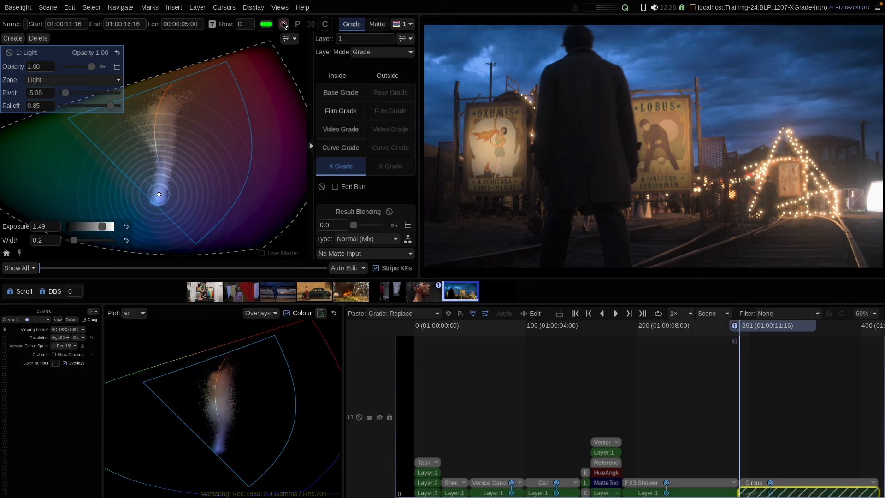
{"action": "left_click", "coordinate": [284, 24]}
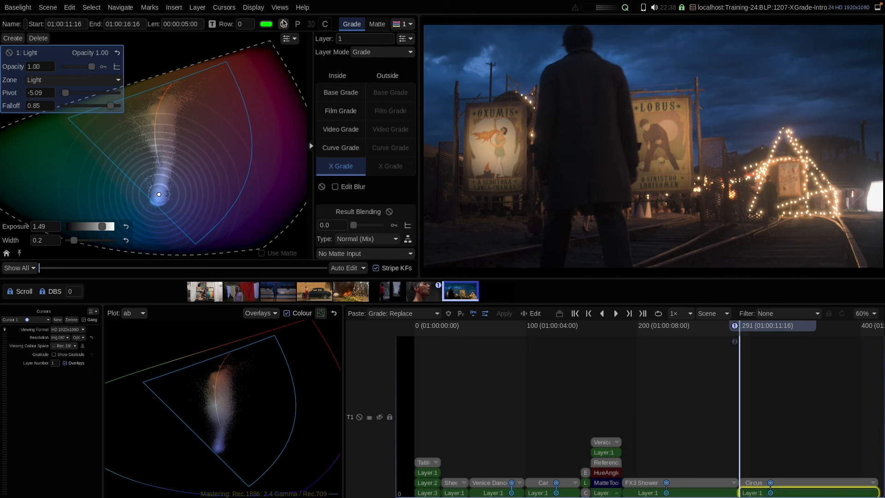
{"action": "left_click", "coordinate": [284, 24]}
{"action": "left_click", "coordinate": [284, 24]}
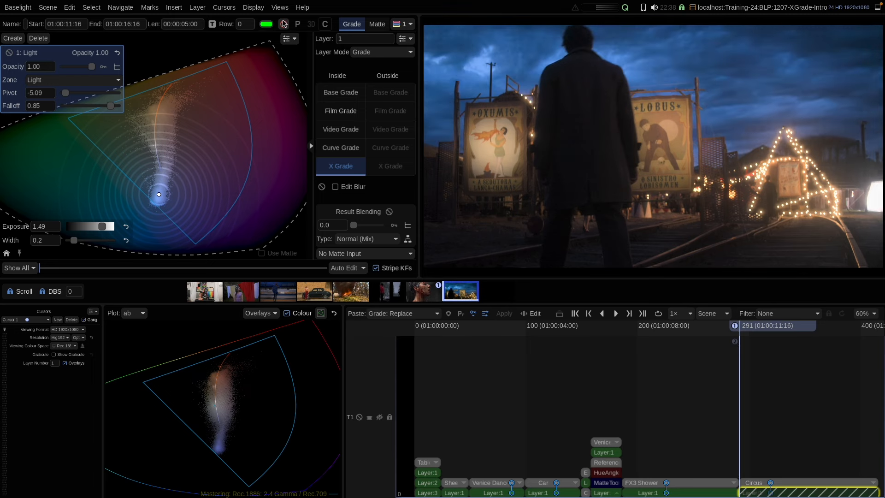
{"action": "left_click", "coordinate": [283, 24]}
{"action": "left_click", "coordinate": [283, 24]}
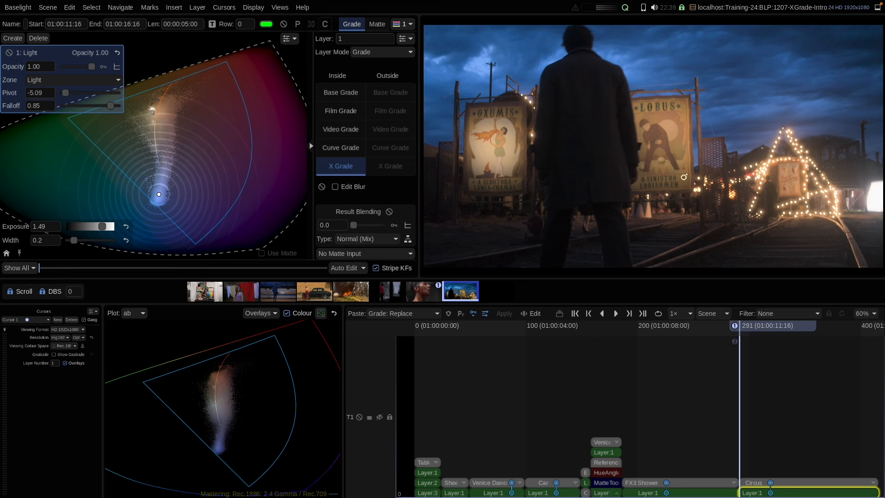
- Add a stroke on the warm LOBUS poster, darken it to exposure -1.93, and examine the edge between poster and sky up close
{"action": "left_click_drag", "start_coordinate": [684, 112], "coordinate": [638, 112]}
{"action": "scroll", "coordinate": [682, 151], "scroll_direction": "up", "scroll_amount": 5}
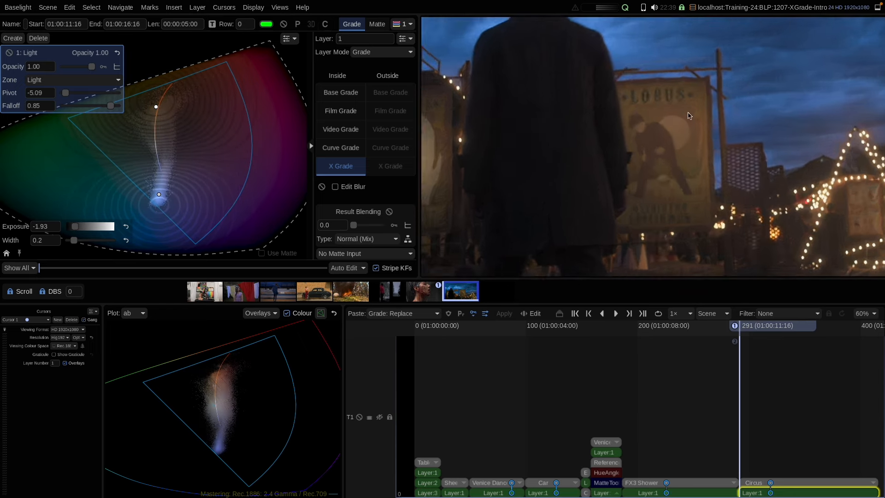
{"action": "scroll", "coordinate": [697, 120], "scroll_direction": "up", "scroll_amount": 3}
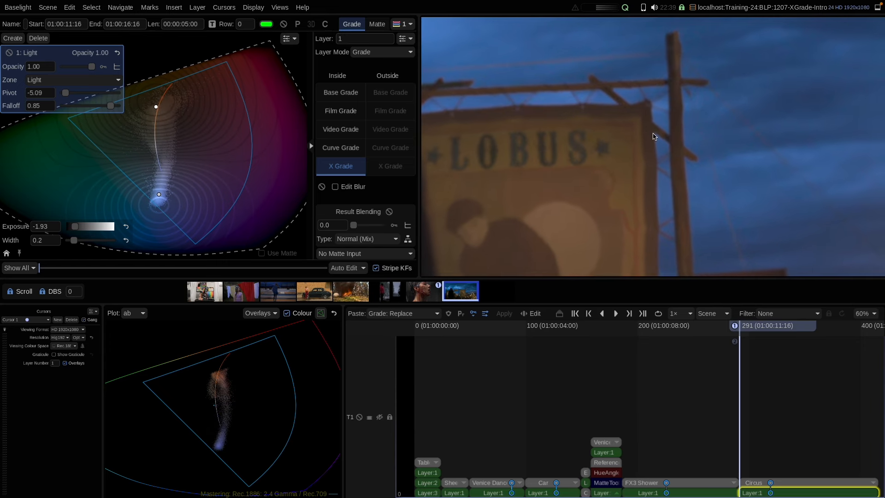
{"action": "left_click", "coordinate": [754, 160]}
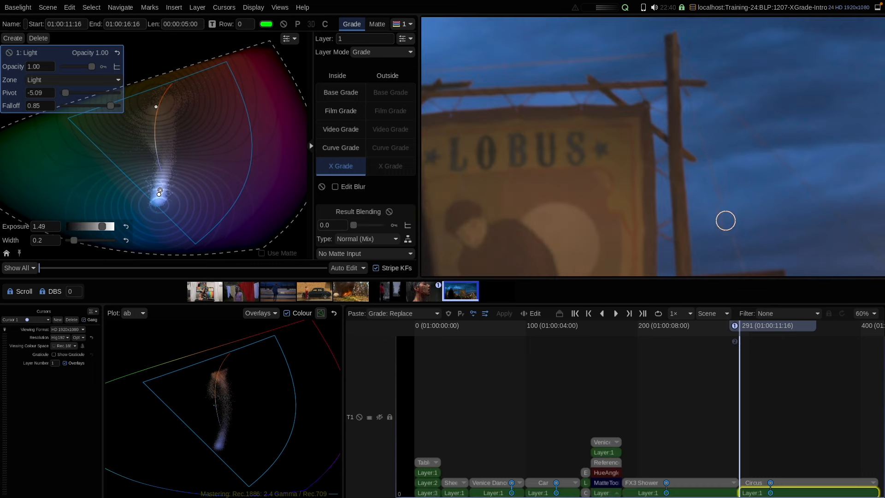
{"action": "left_click", "coordinate": [671, 170]}
{"action": "left_click", "coordinate": [691, 207]}
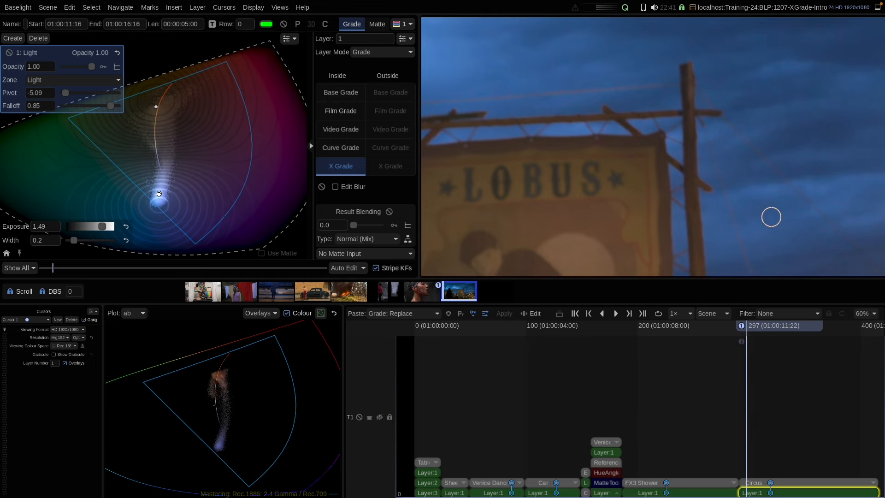
- Set the sky stroke's exposure to 0.91 and redirect its colour to red and back towards blue
{"action": "left_click_drag", "start_coordinate": [74, 226], "coordinate": [94, 227]}
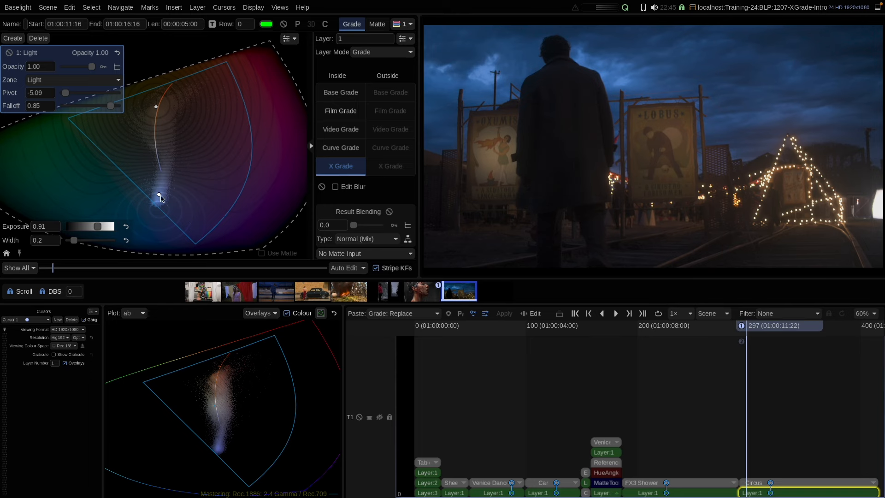
{"action": "mouse_move", "coordinate": [159, 194]}
{"action": "left_mouse_down"}
{"action": "mouse_move", "coordinate": [210, 103]}
{"action": "mouse_move", "coordinate": [203, 88]}
{"action": "left_mouse_up"}
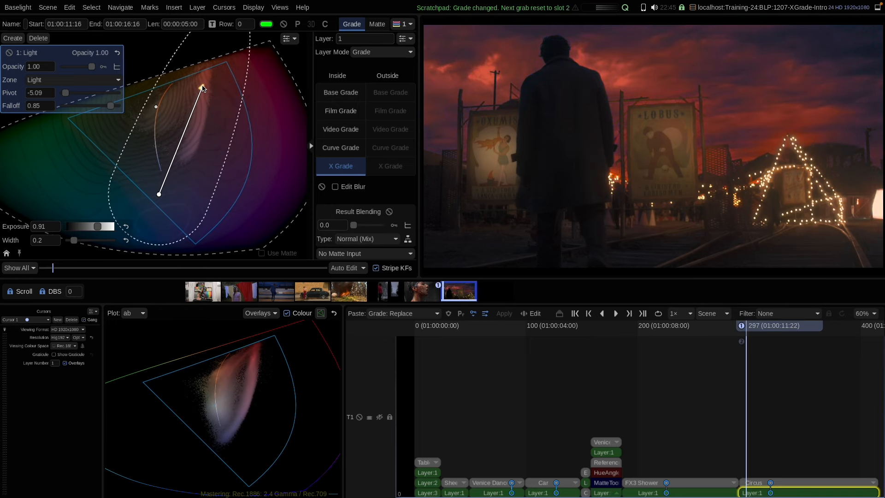
{"action": "left_click_drag", "start_coordinate": [97, 226], "coordinate": [95, 228]}
{"action": "left_click_drag", "start_coordinate": [203, 84], "coordinate": [177, 201]}
{"action": "left_click_drag", "start_coordinate": [101, 229], "coordinate": [94, 227]}
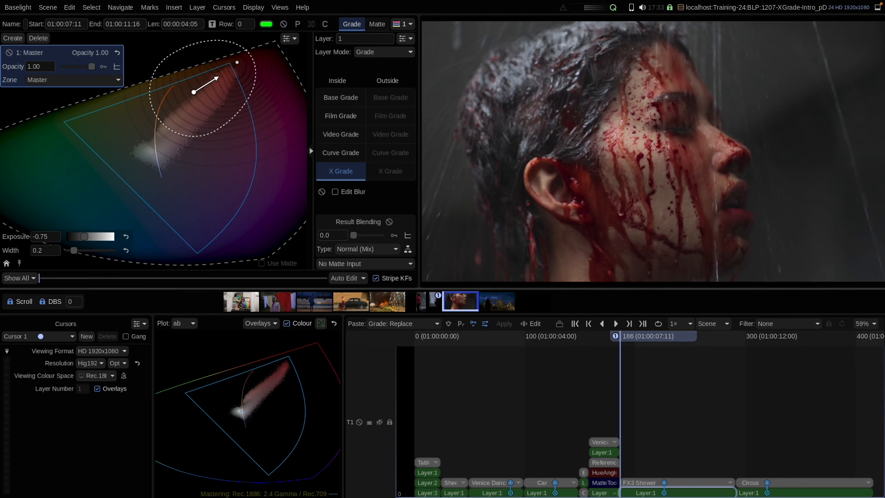
- Enable automatic neutral pins for new layers, and add a second layer with an X Grade to the FX3 Shower shot
{"action": "left_click", "coordinate": [292, 40]}
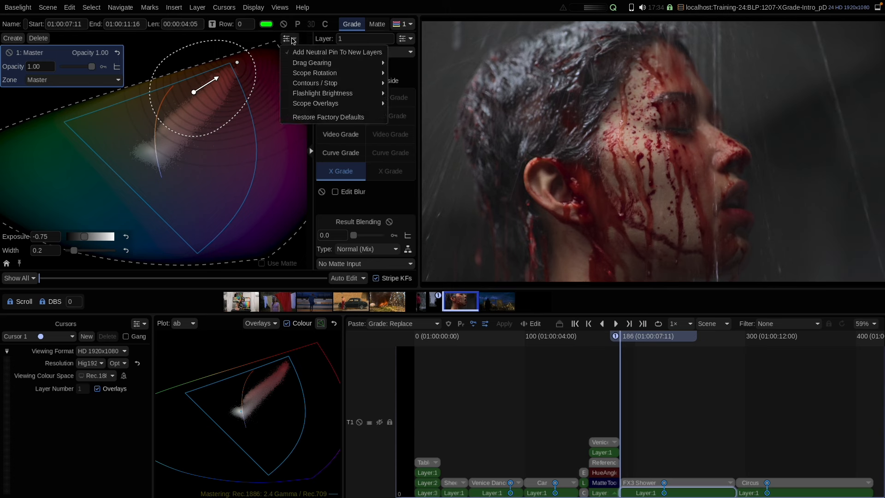
{"action": "left_click", "coordinate": [345, 54]}
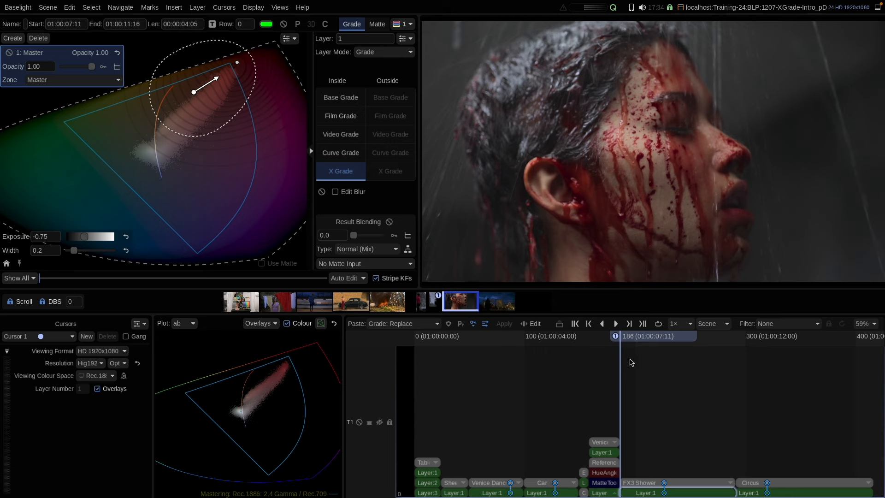
{"action": "key", "text": "alt+l"}
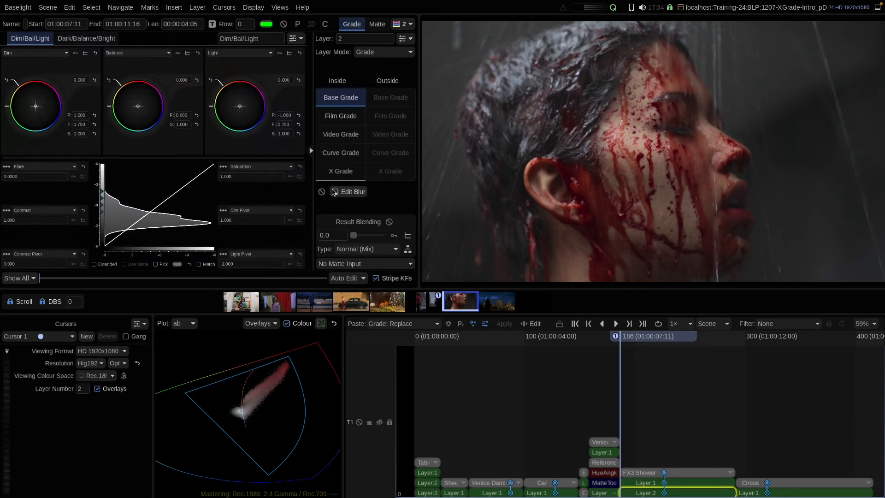
{"action": "left_click", "coordinate": [338, 173]}
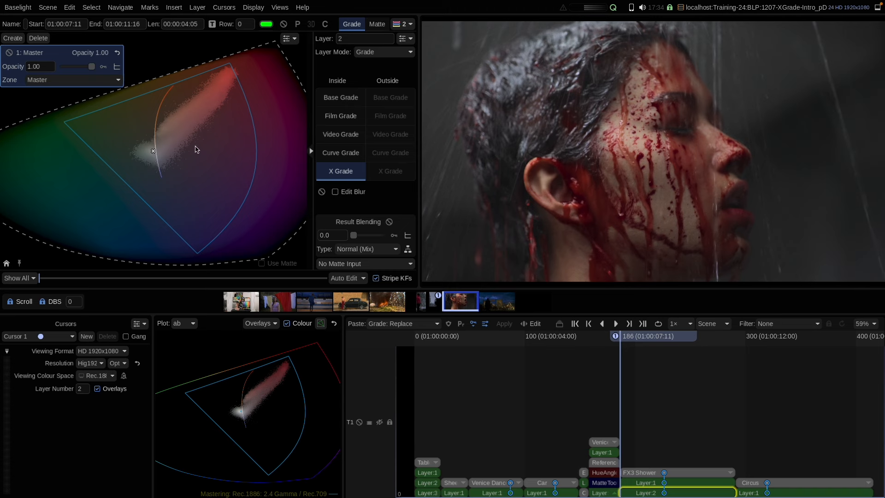
- Try a stroke from the pinkish tones towards the neutral pin, and pull its end back away from the pin
{"action": "left_click_drag", "start_coordinate": [197, 148], "coordinate": [164, 154]}
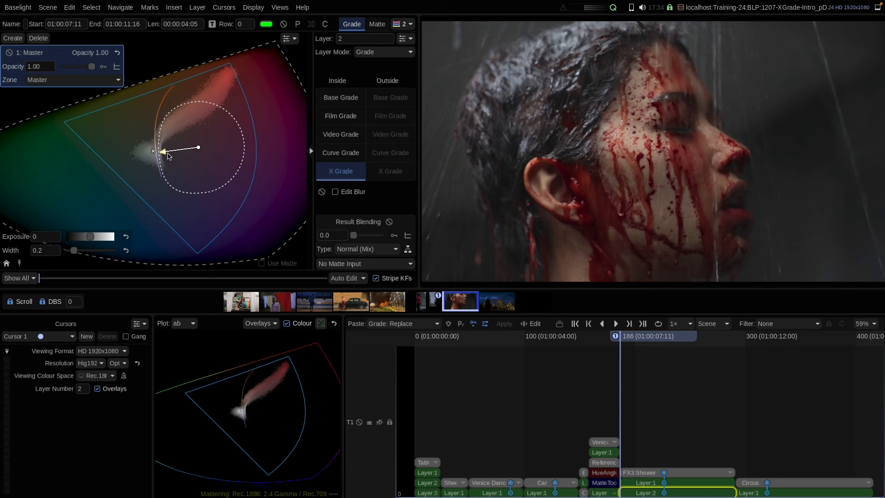
{"action": "mouse_move", "coordinate": [165, 153]}
{"action": "left_mouse_down"}
{"action": "mouse_move", "coordinate": [132, 160]}
{"action": "mouse_move", "coordinate": [188, 154]}
{"action": "left_mouse_up"}
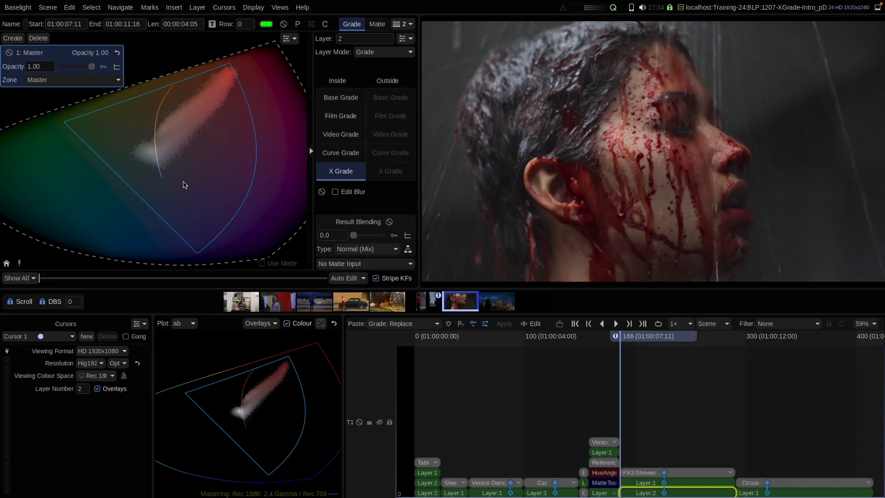
- Check the X Grade options, and add a third layer with an X Grade to the FX3 Shower shot
{"action": "left_click", "coordinate": [289, 39]}
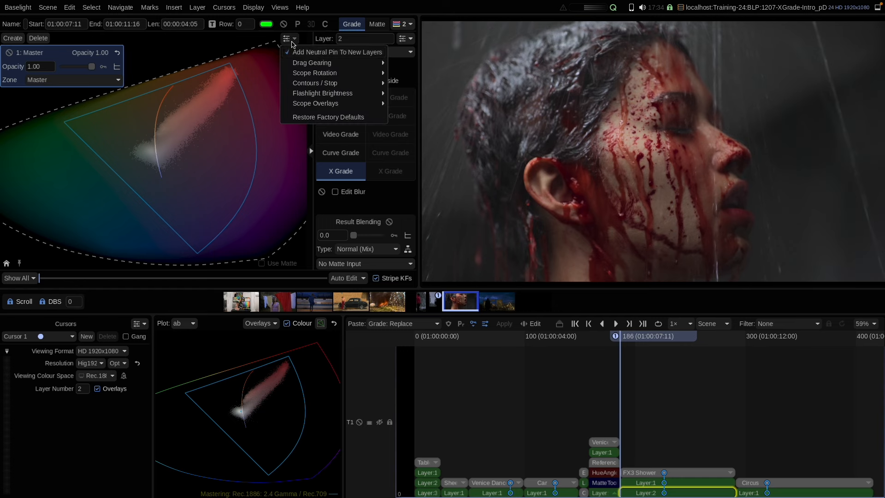
{"action": "left_click", "coordinate": [290, 38]}
{"action": "key", "text": "p"}
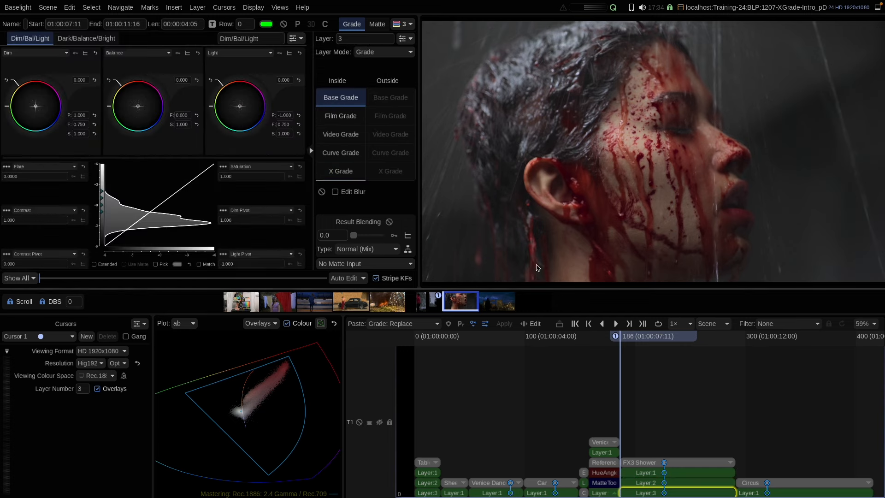
{"action": "left_click", "coordinate": [337, 177]}
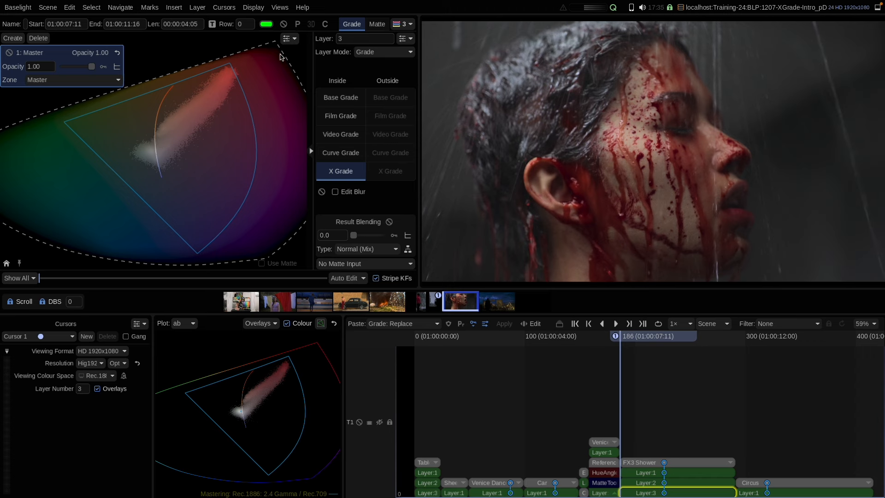
- Turn off automatic neutral pins for new layers, and place a pin on the skin tone of the cheek
{"action": "left_click", "coordinate": [289, 38]}
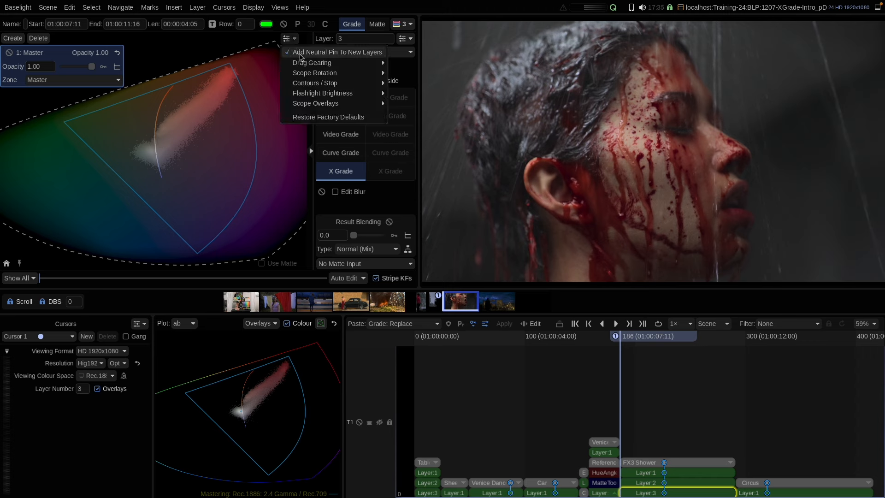
{"action": "left_click", "coordinate": [300, 55]}
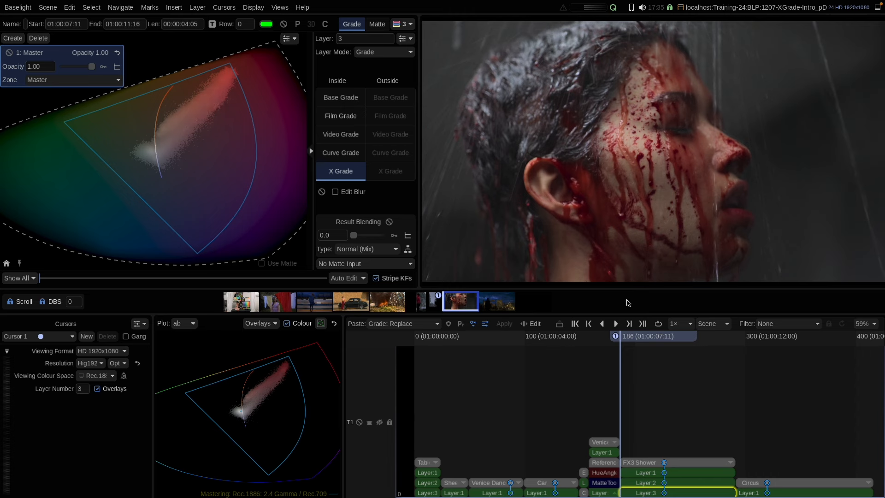
{"action": "left_click", "coordinate": [662, 199]}
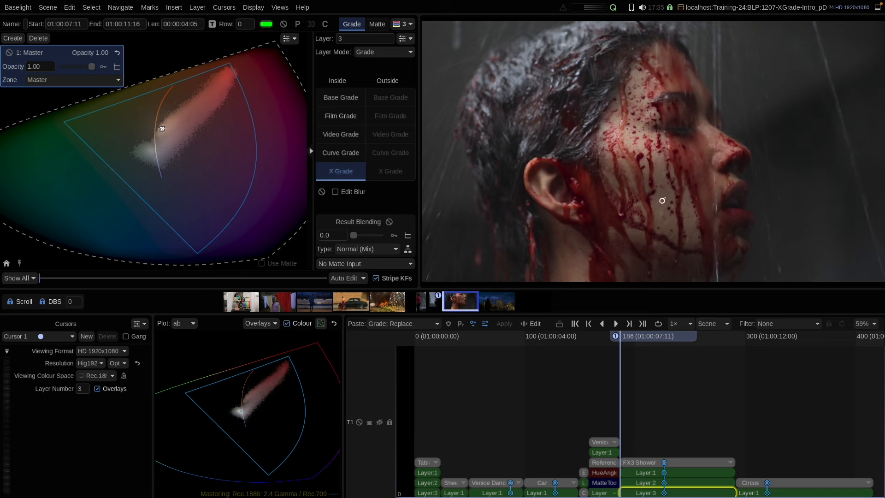